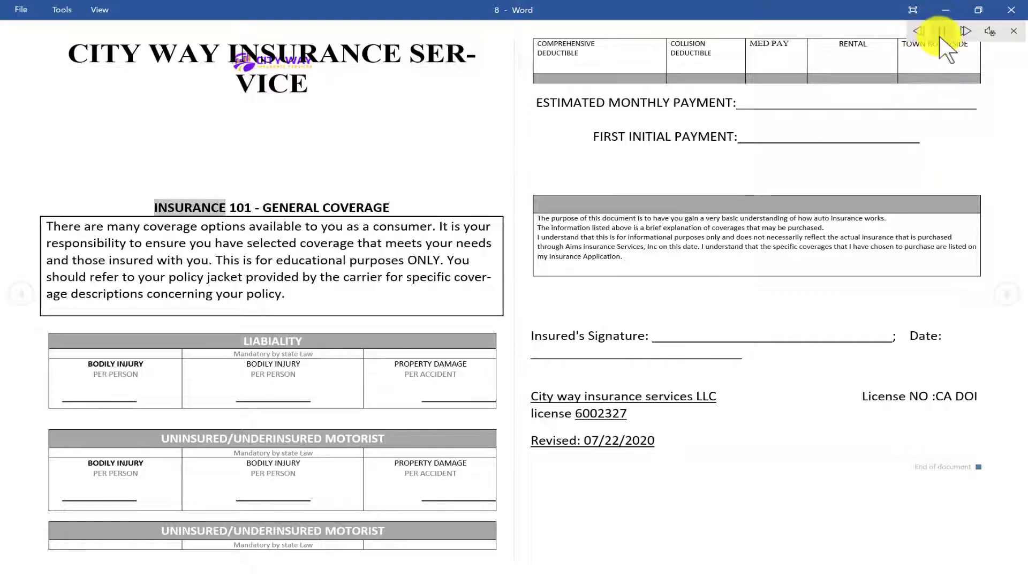
Step: Pause Read Aloud, increase its reading speed, and play a short part of the document at that speed
click(943, 31)
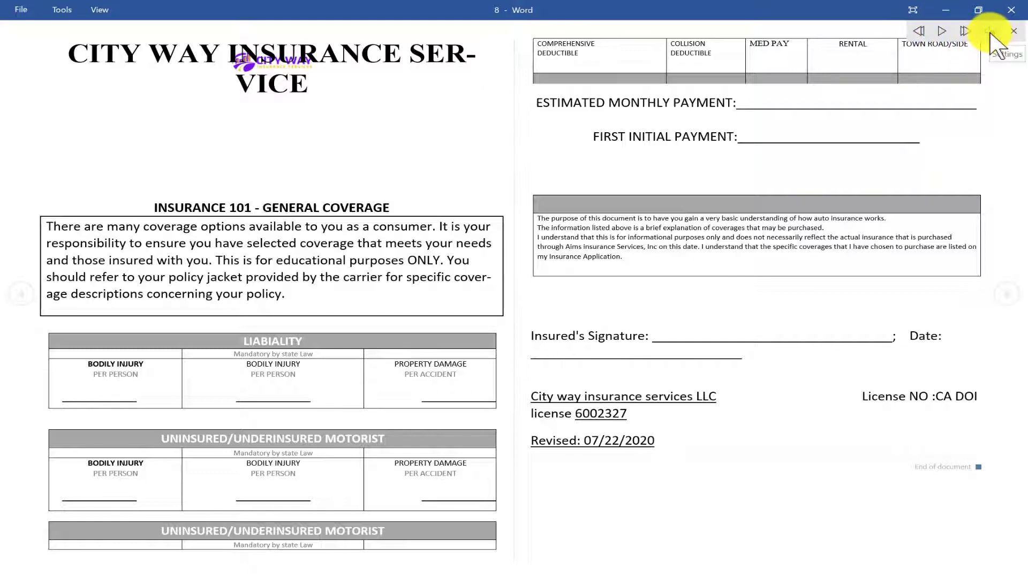
click(989, 31)
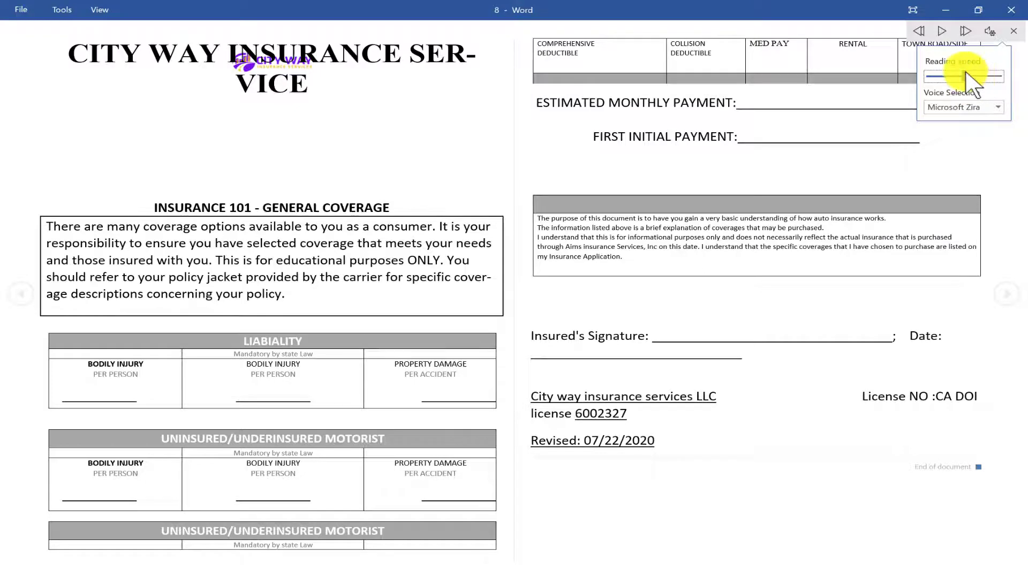
drag(969, 76, 982, 76)
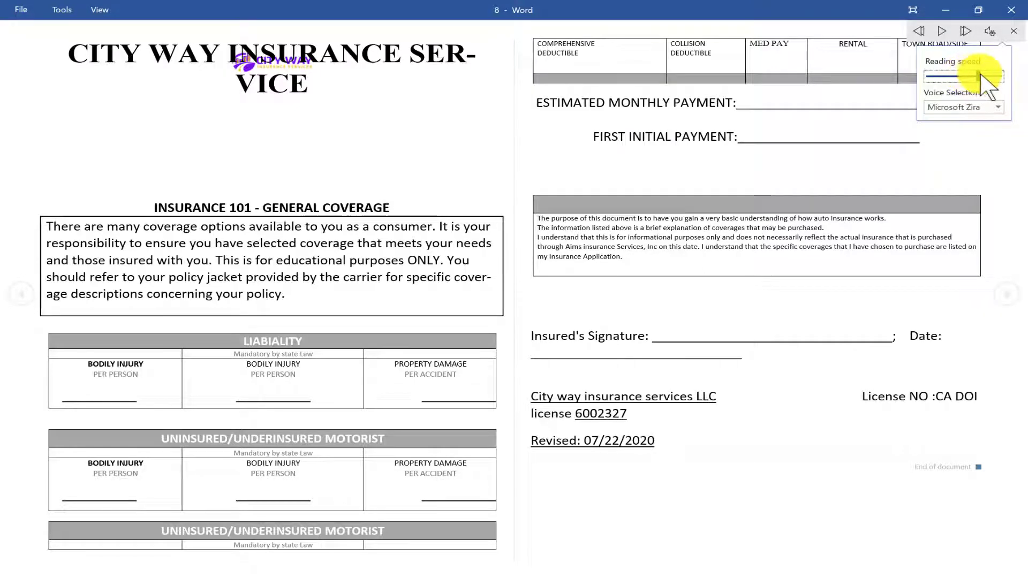
click(942, 31)
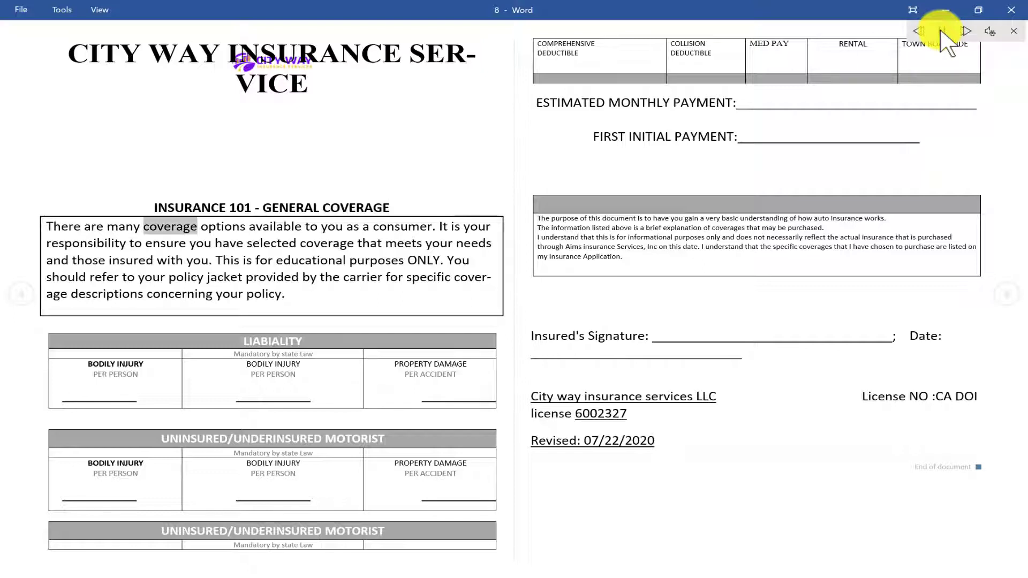
click(942, 31)
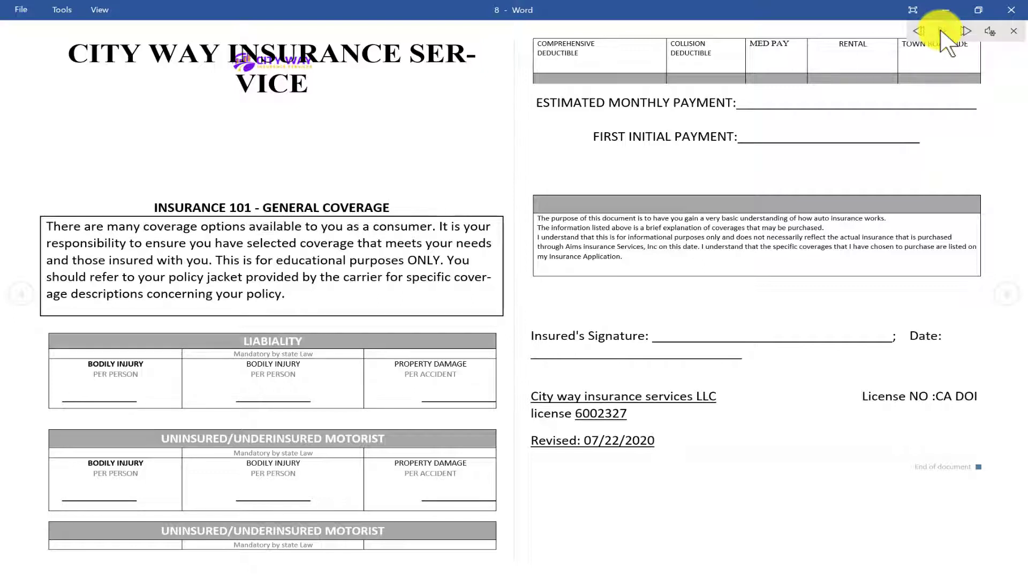
Step: Return the reading speed to the middle, set the Read Aloud voice to Microsoft Mark, and sample the playback
click(991, 31)
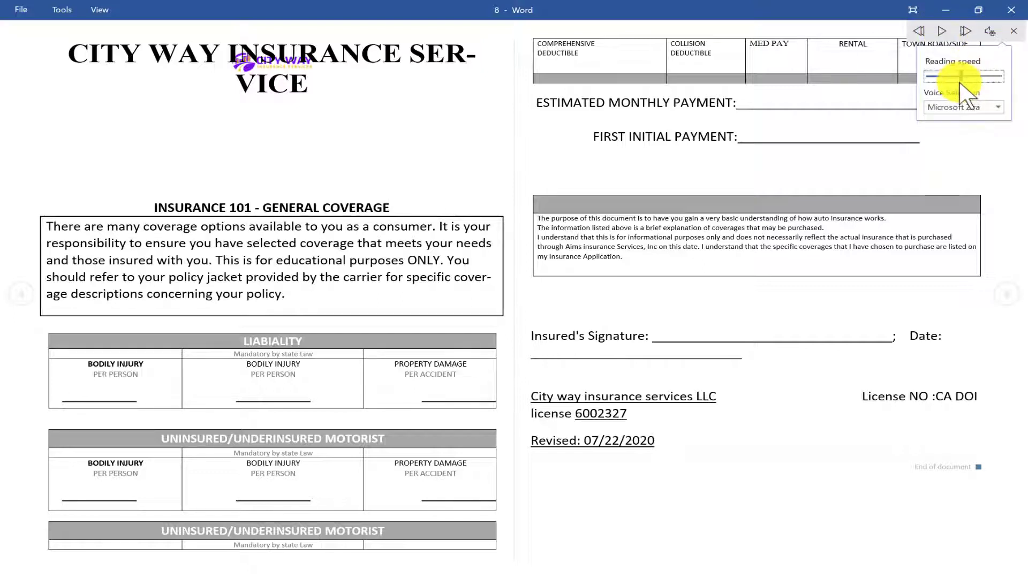
click(968, 113)
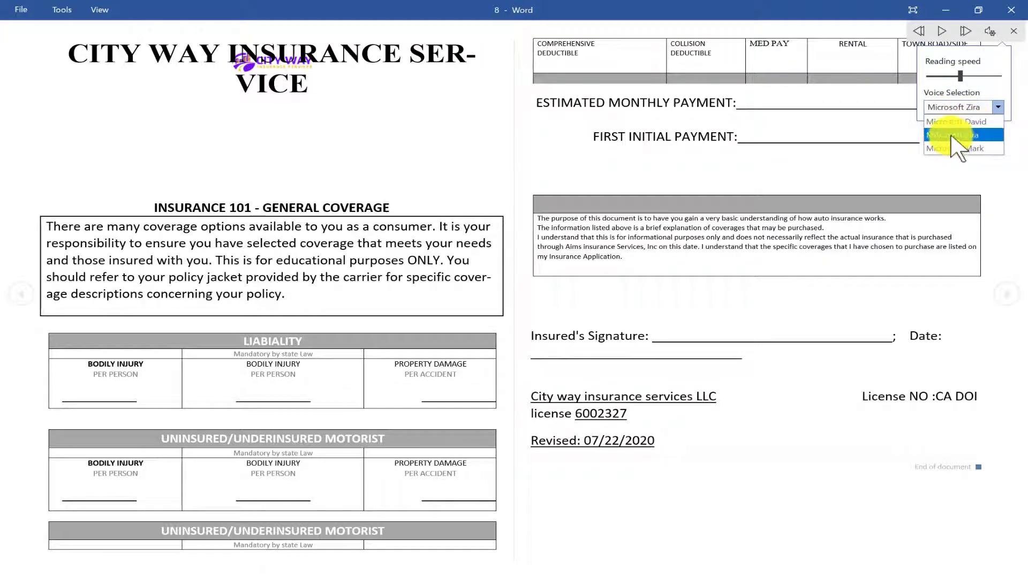
click(979, 149)
click(942, 31)
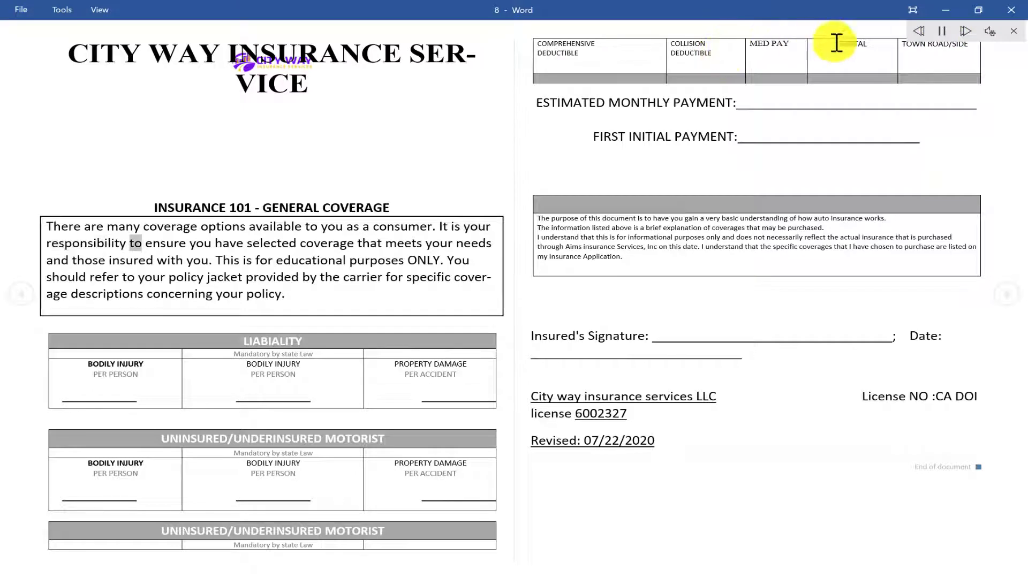
click(944, 31)
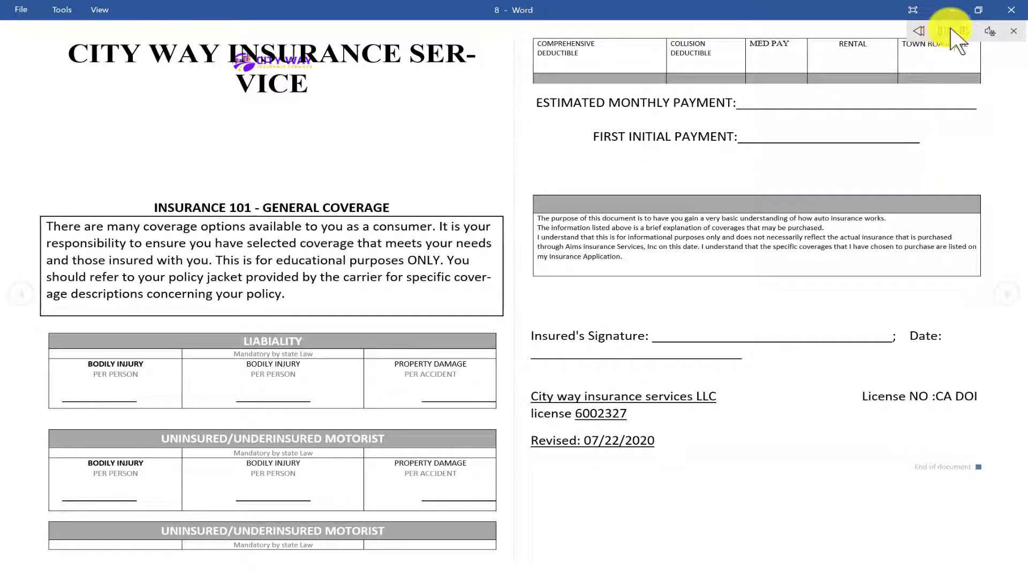
Step: Set the Read Aloud voice to Microsoft David, resume reading to hear it, and close Read Aloud
click(990, 31)
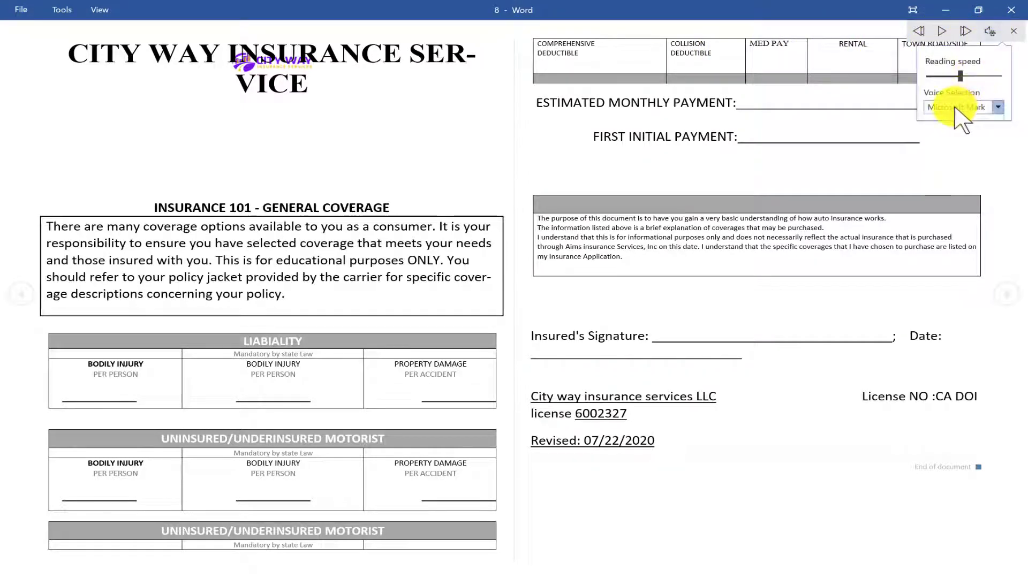
click(987, 107)
click(958, 124)
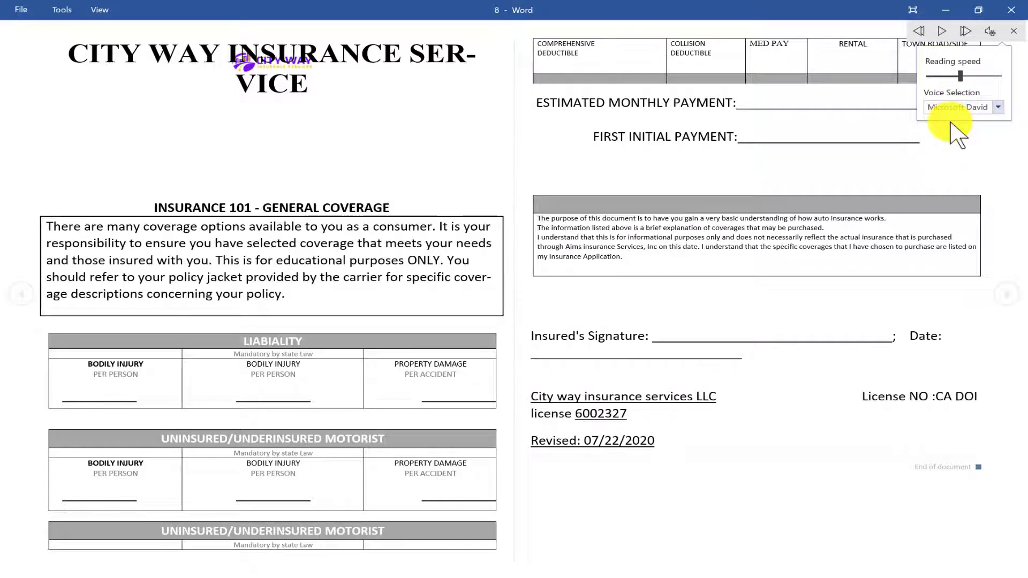
click(944, 31)
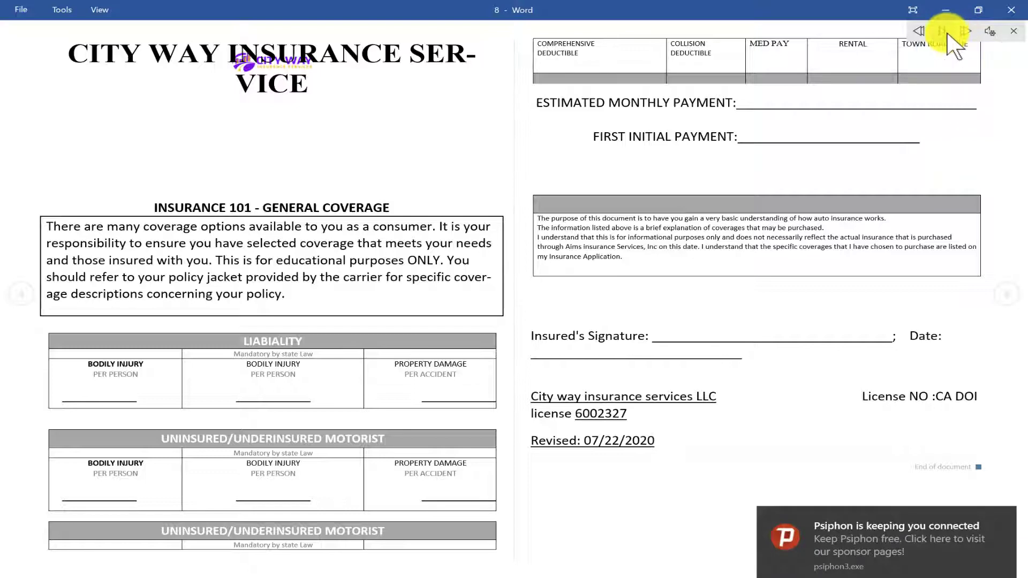
click(1012, 31)
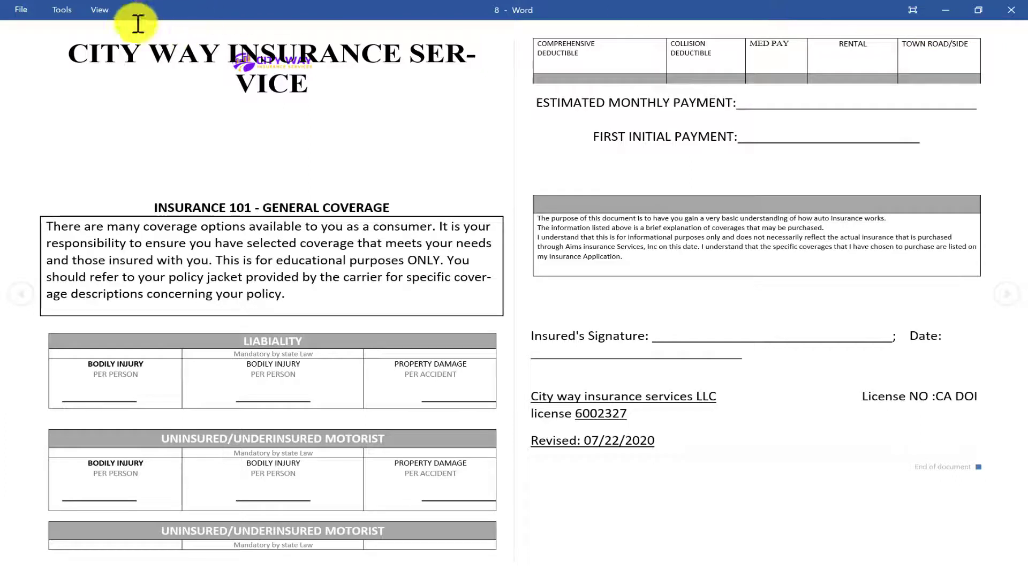
Step: Leave Read Mode and return document 8 to Print Layout
click(100, 10)
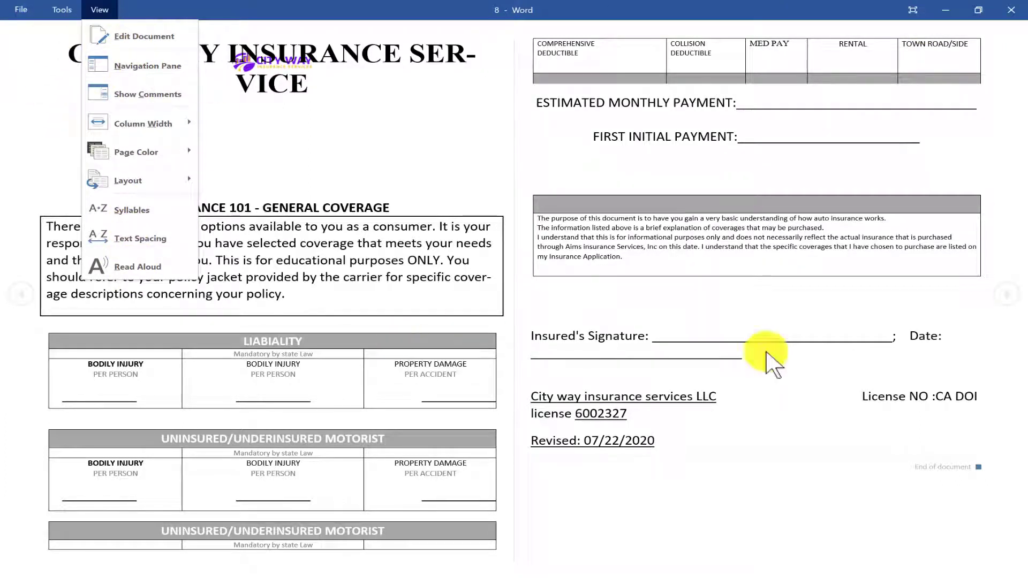
click(860, 576)
click(860, 576)
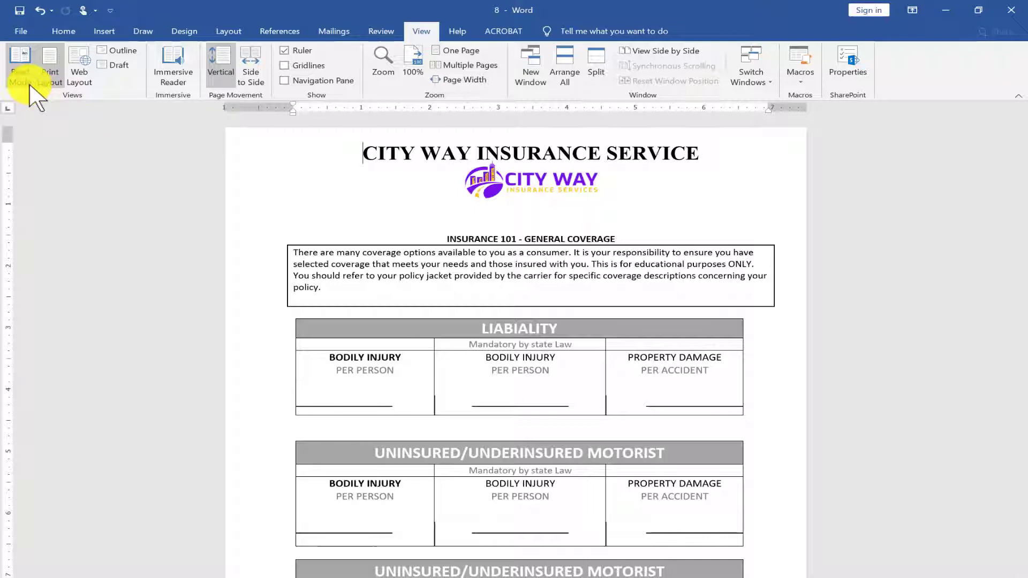
Step: Display document 8 in Web Layout and switch it to Outline view
click(79, 85)
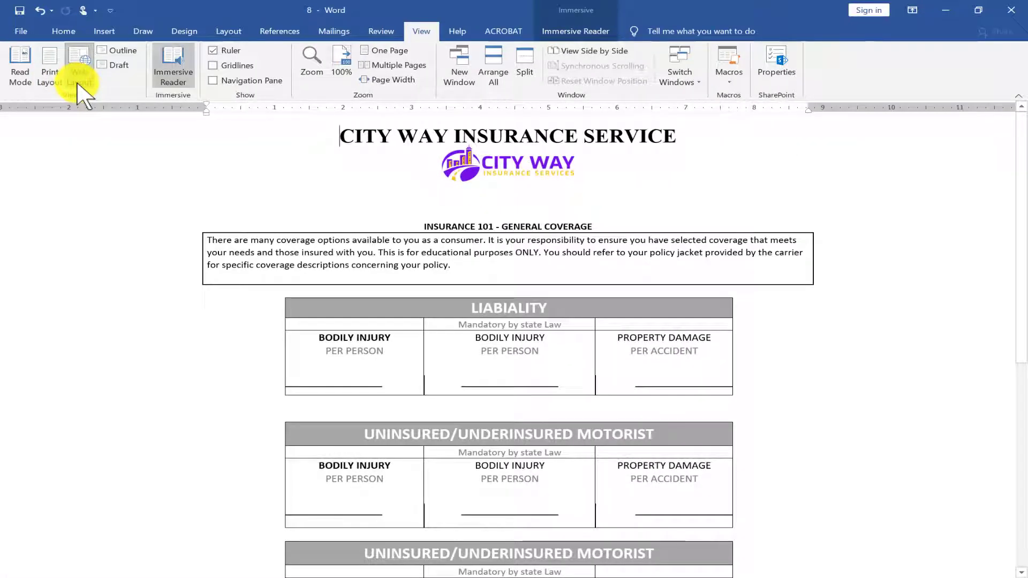
click(127, 51)
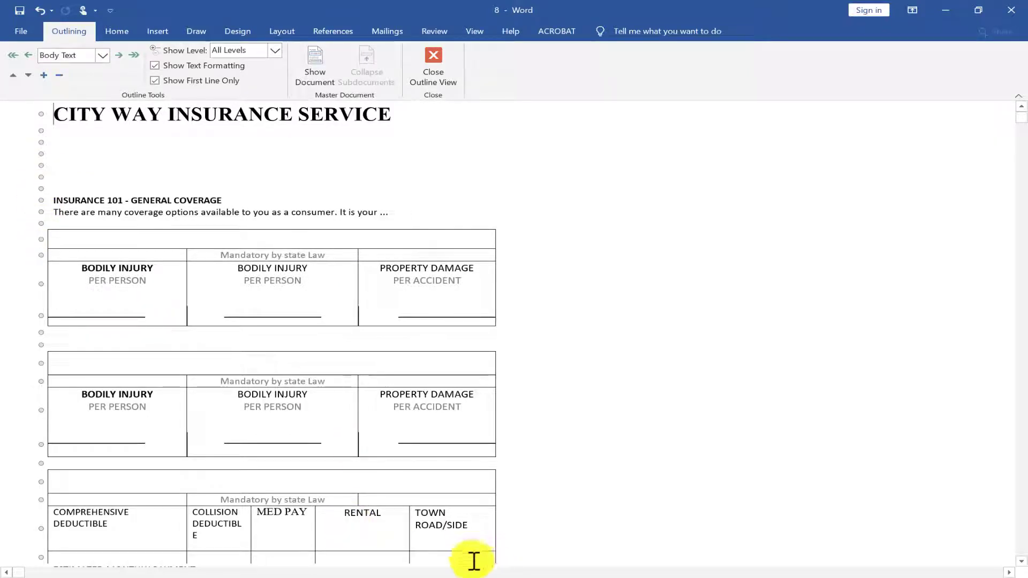
Step: Switch to the NCEMS PCG 2020 editing document, leave Read Mode, and display it in Outline view
mouse_move(311, 573)
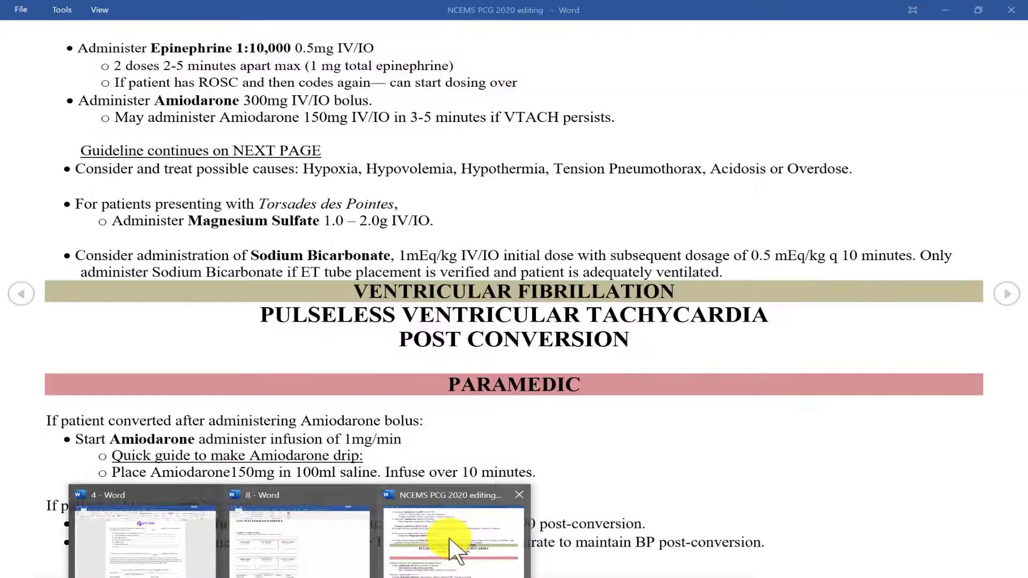
click(448, 541)
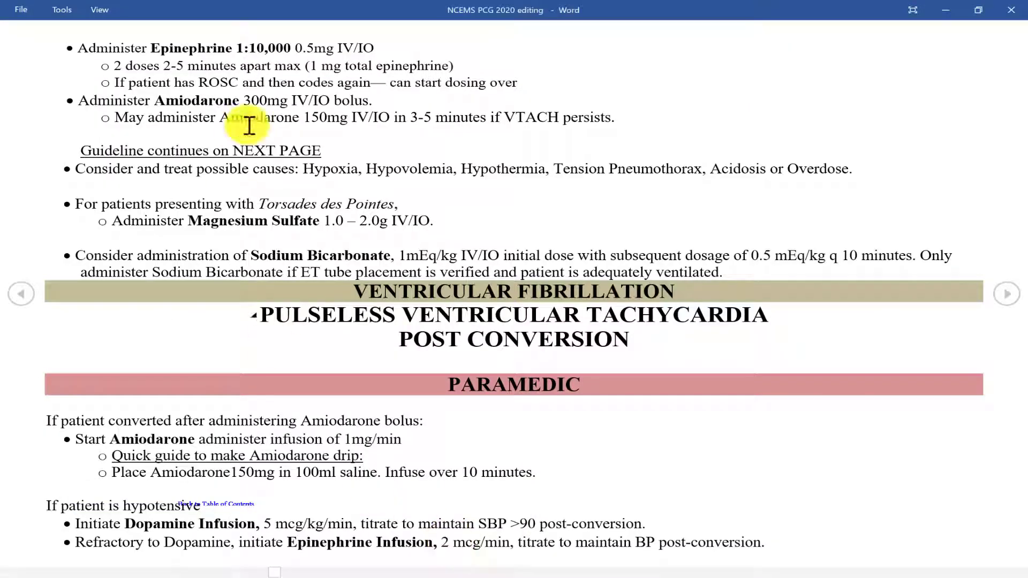
click(100, 12)
click(139, 34)
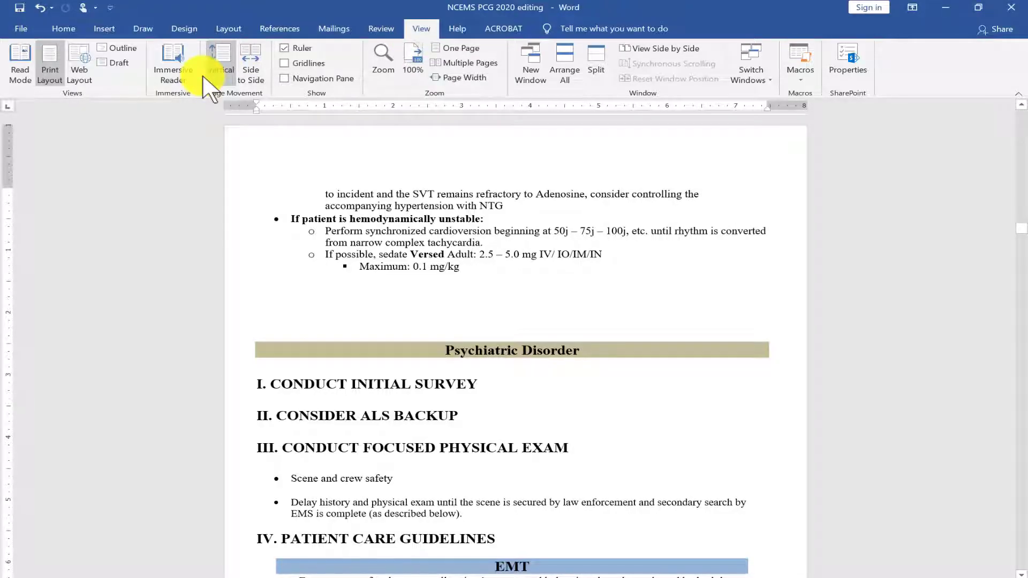
click(119, 52)
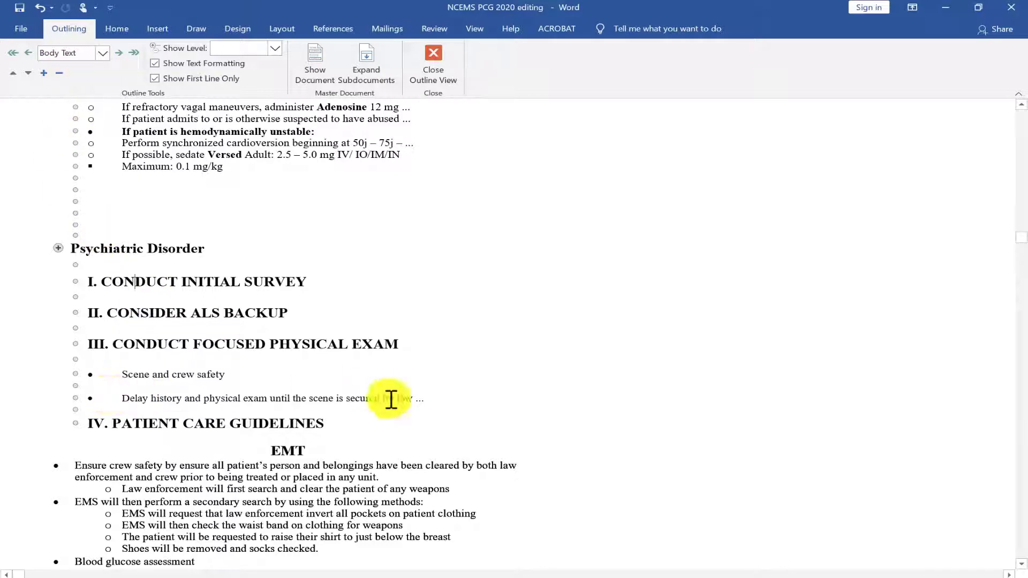
Step: Limit the outline of the NCEMS document to Level 1 headings
click(177, 469)
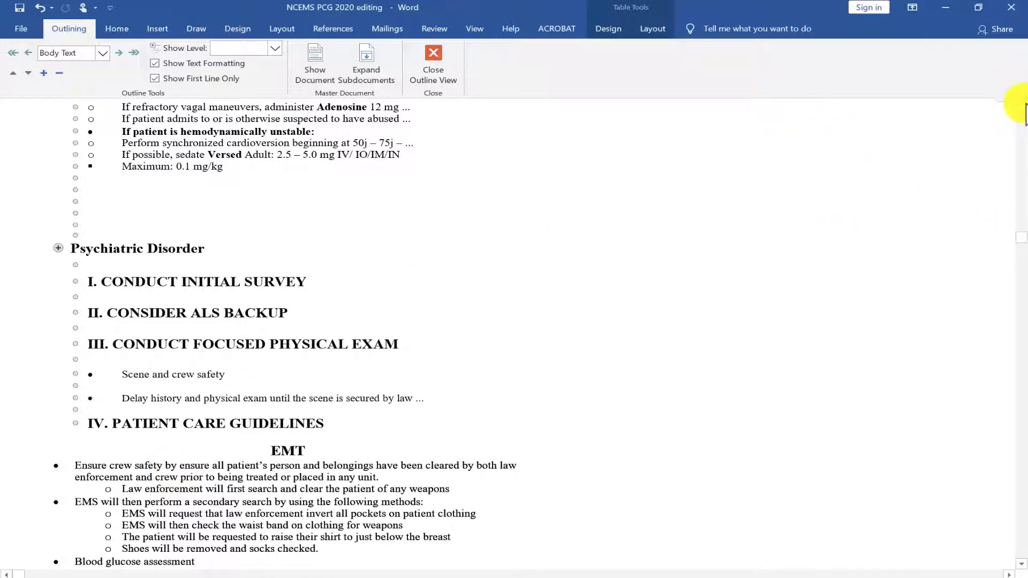
scroll(1025, 113, up, 3)
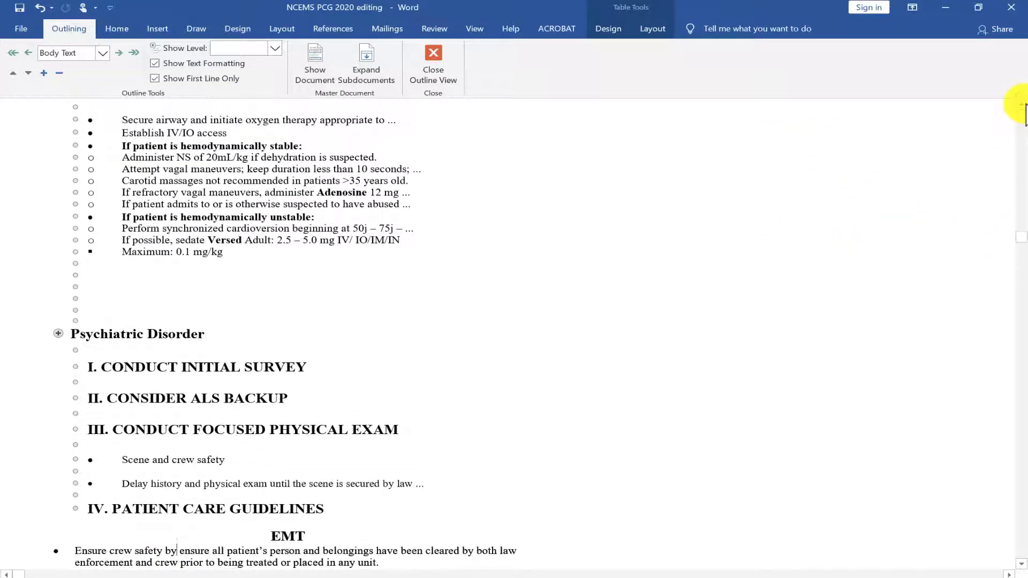
scroll(1024, 107, up, 3)
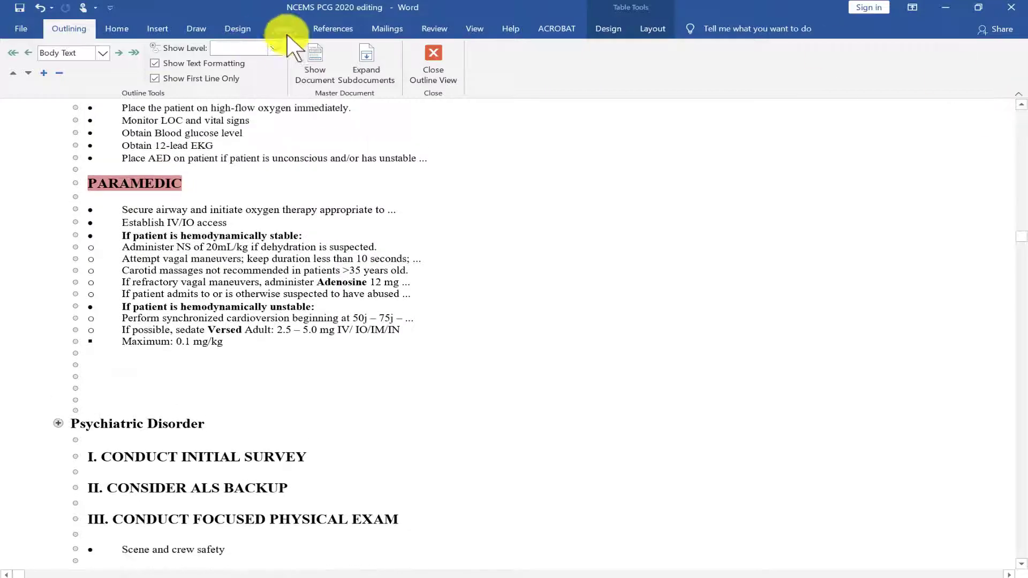
click(274, 48)
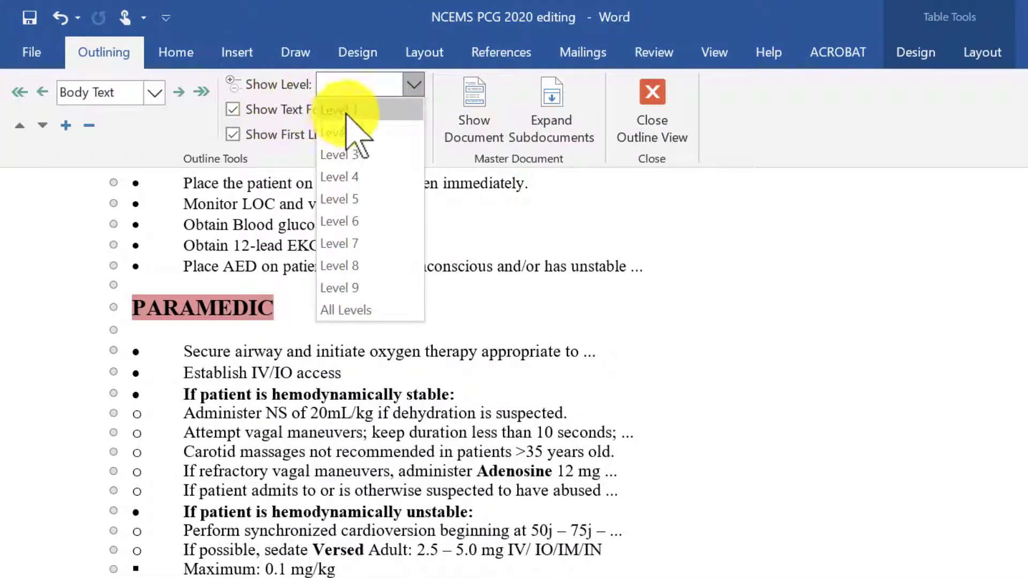
click(348, 111)
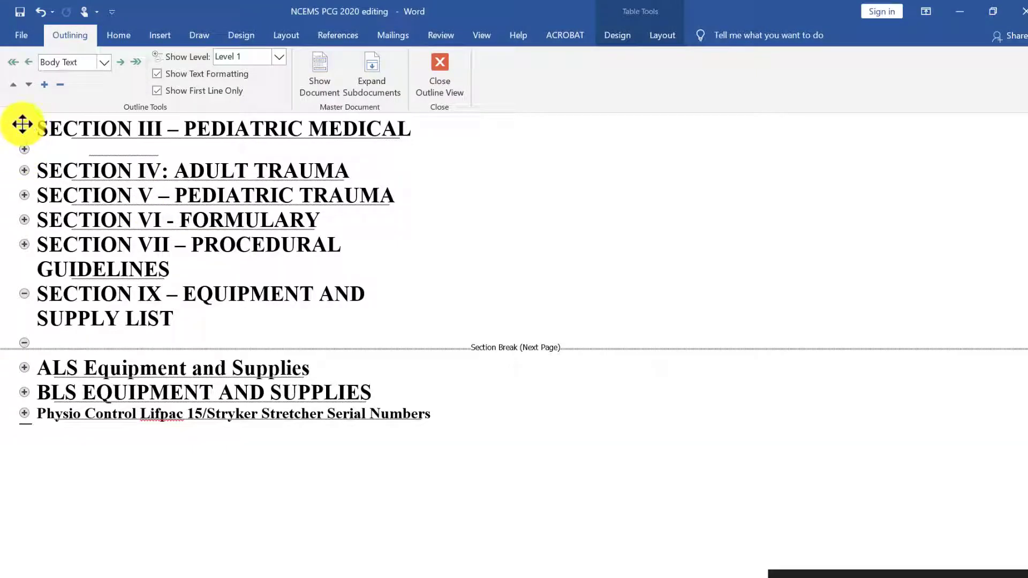
Step: Expand the SECTION III – PEDIATRIC MEDICAL heading and select the word DEFINITION in its first subheading
click(22, 129)
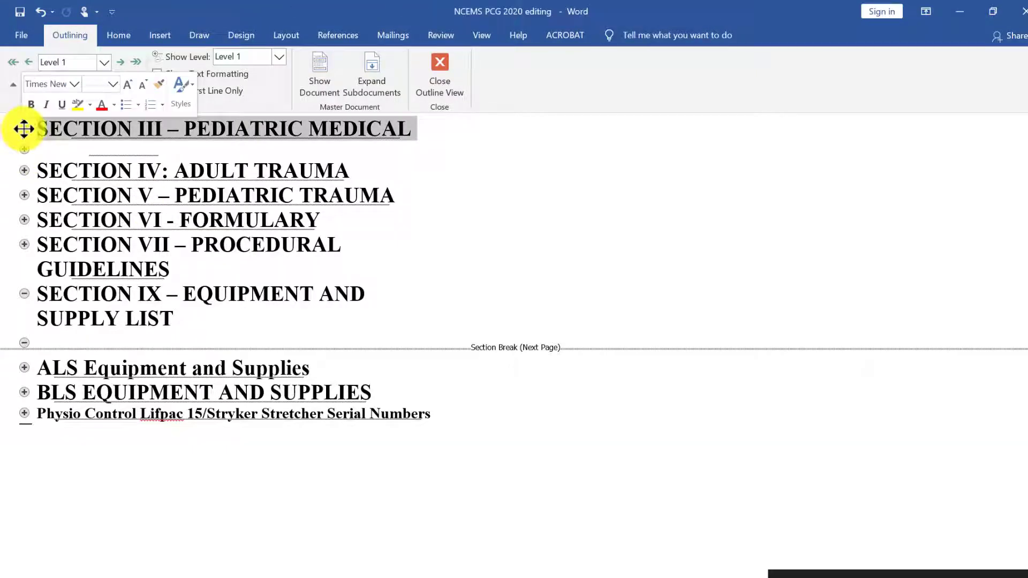
double_click(25, 127)
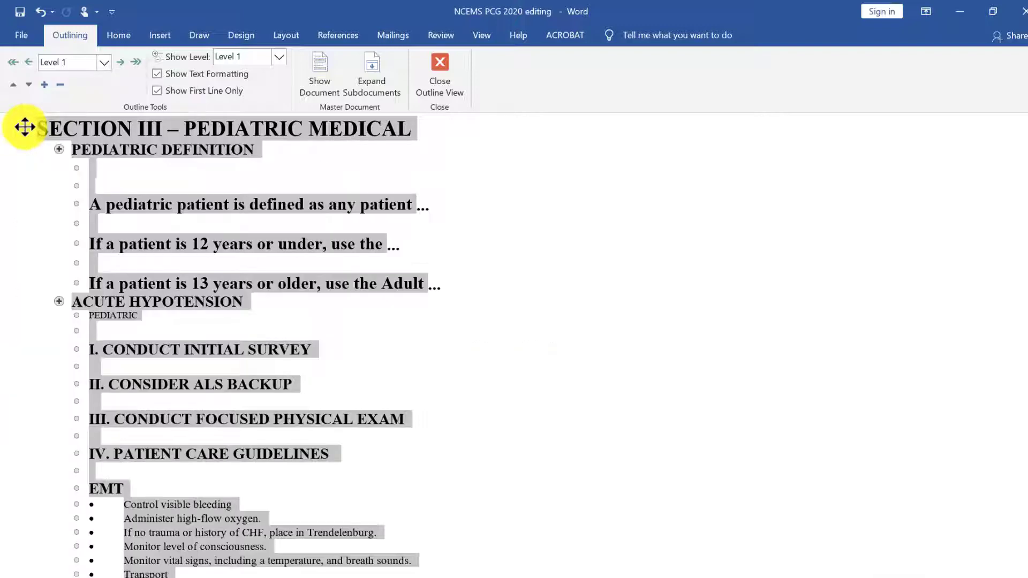
click(177, 129)
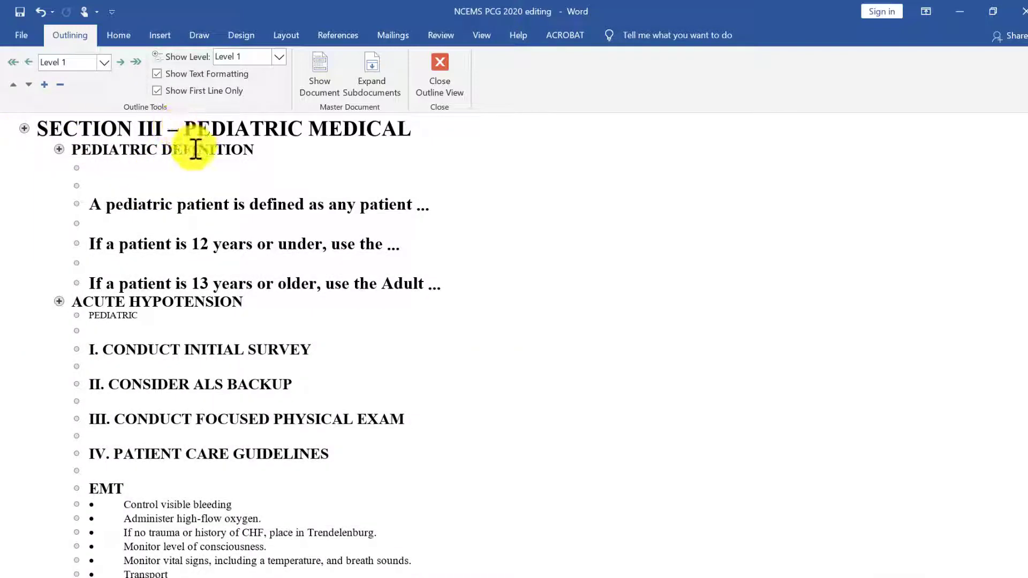
double_click(195, 149)
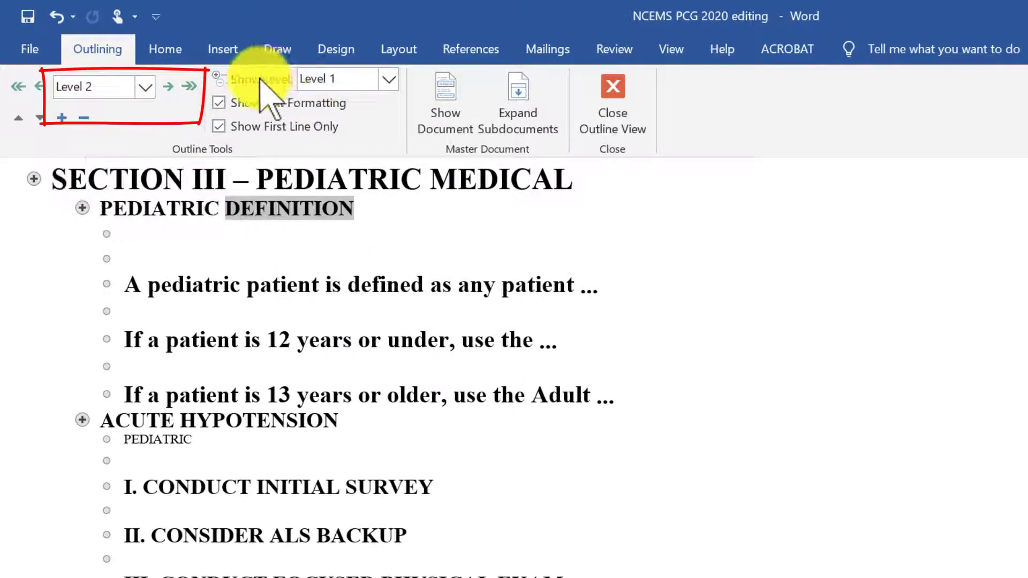
Step: Step the displayed outline depth through Level 2 and Level 3 up to All Levels
click(389, 81)
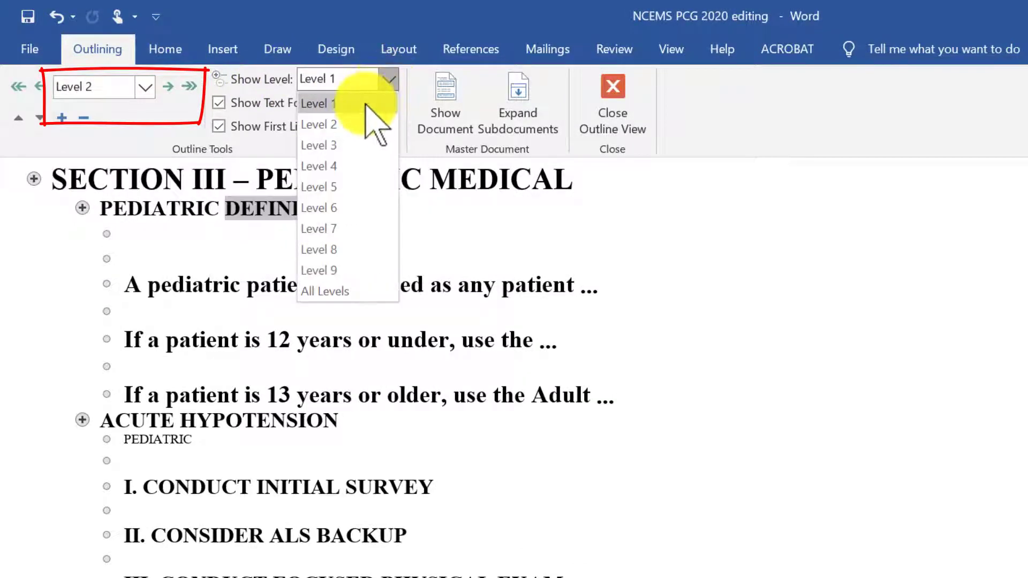
click(357, 124)
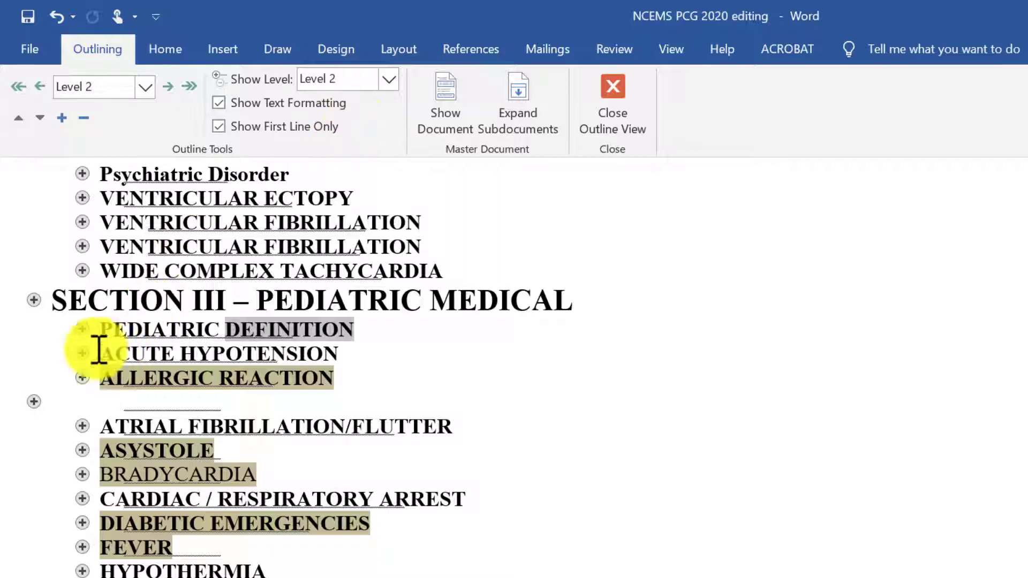
click(386, 80)
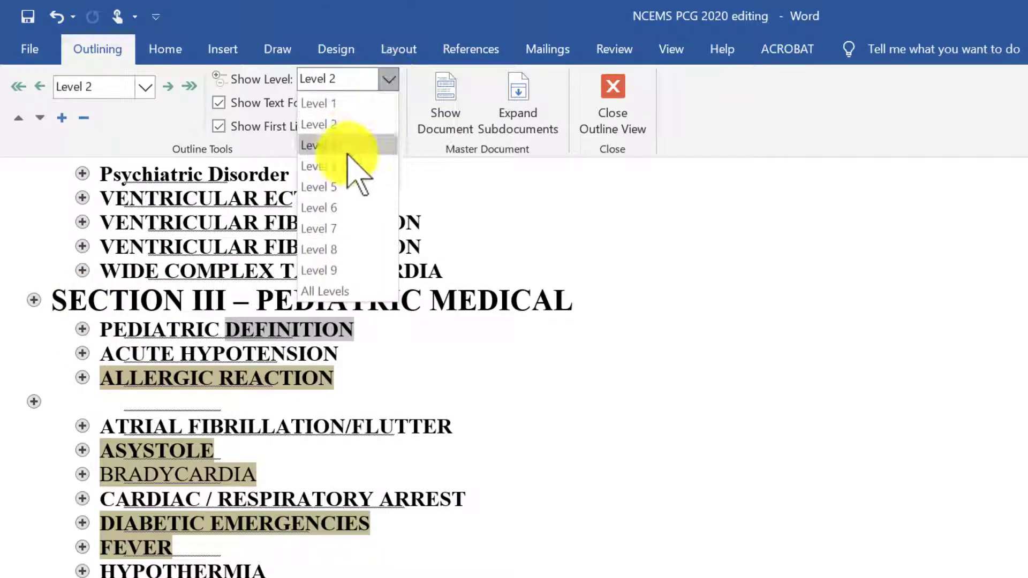
click(346, 145)
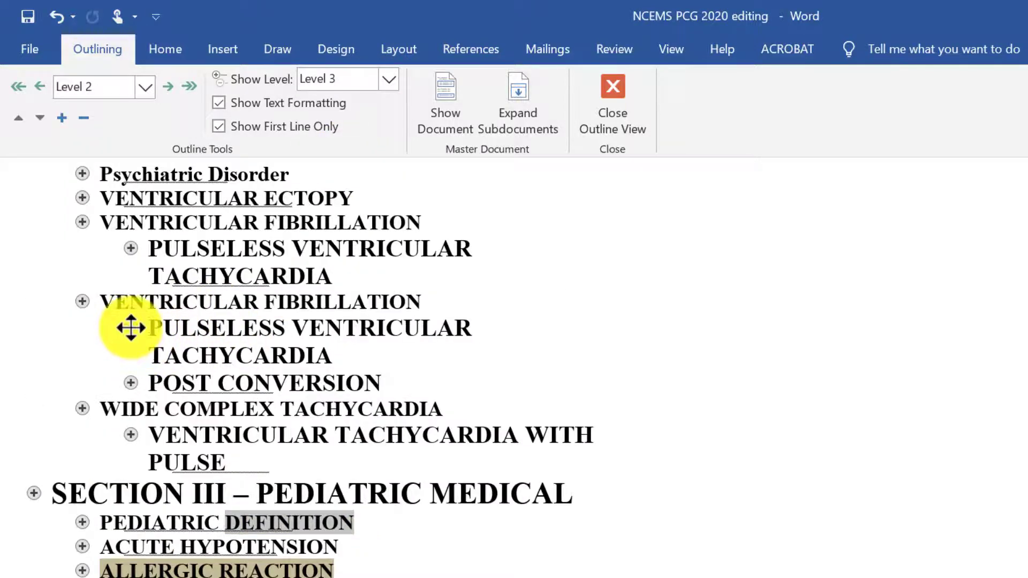
click(391, 83)
click(348, 291)
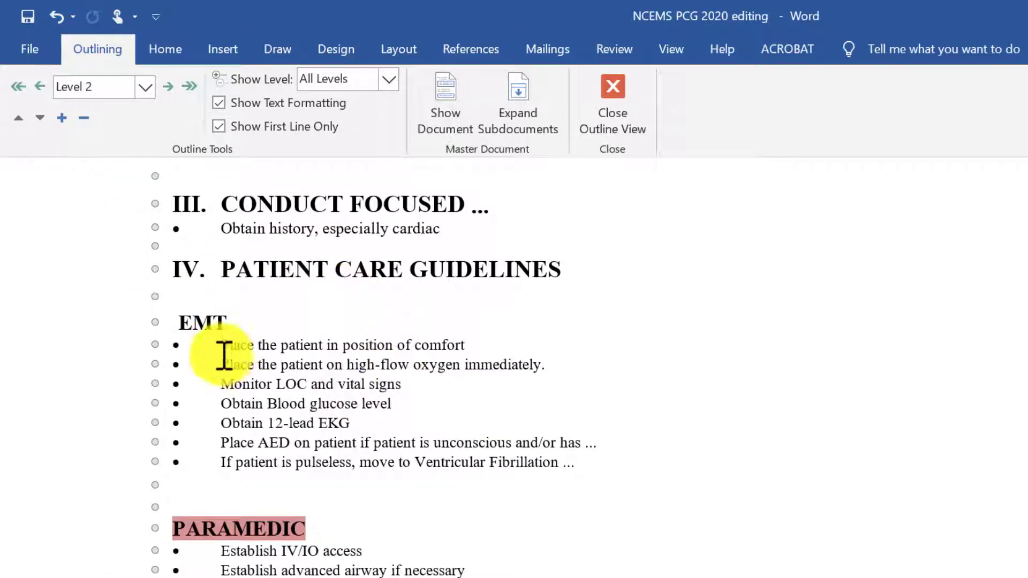
Step: Select the first five bullet items under the EMT heading, and clear the selection
drag(220, 352, 328, 421)
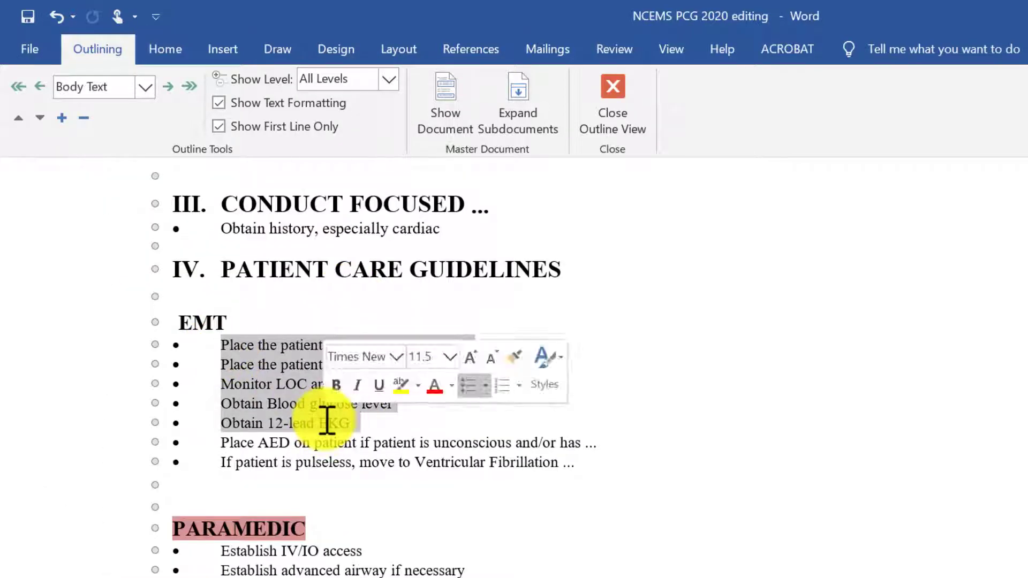
click(391, 270)
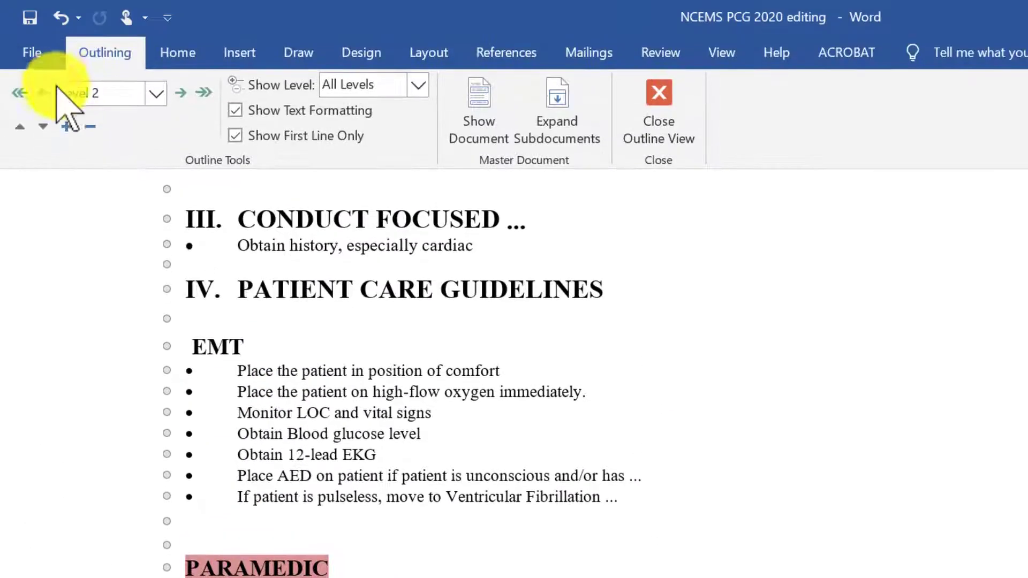
Step: Promote the PEDIATRIC DEFINITION heading to Level 1, and demote it back to Level 2
click(45, 94)
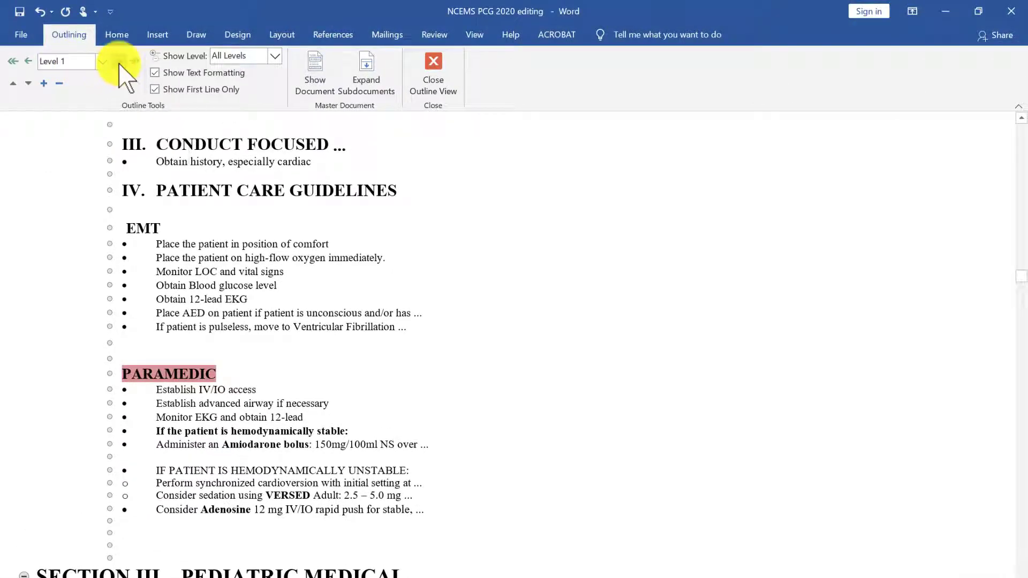
click(27, 60)
click(27, 60)
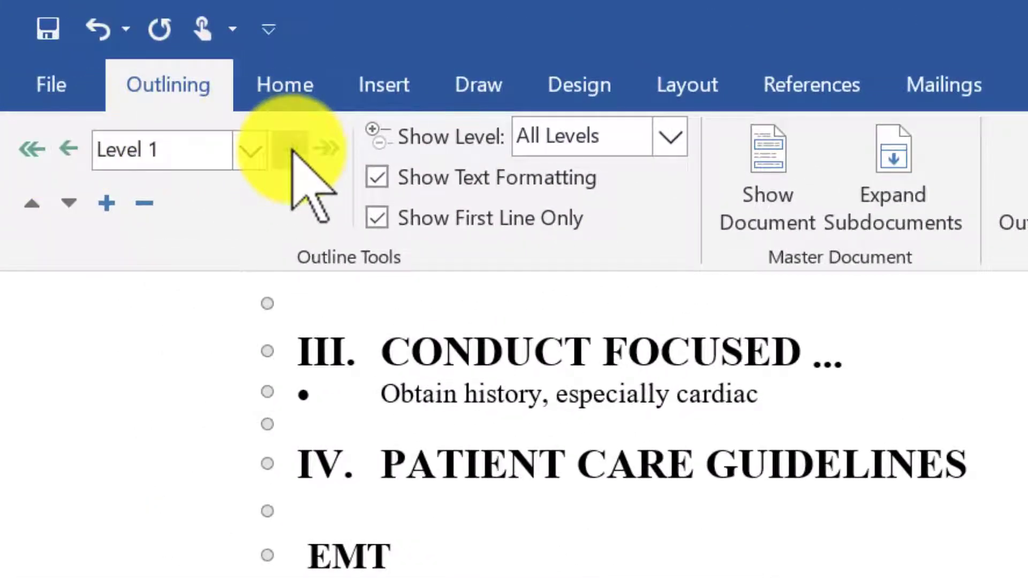
click(291, 148)
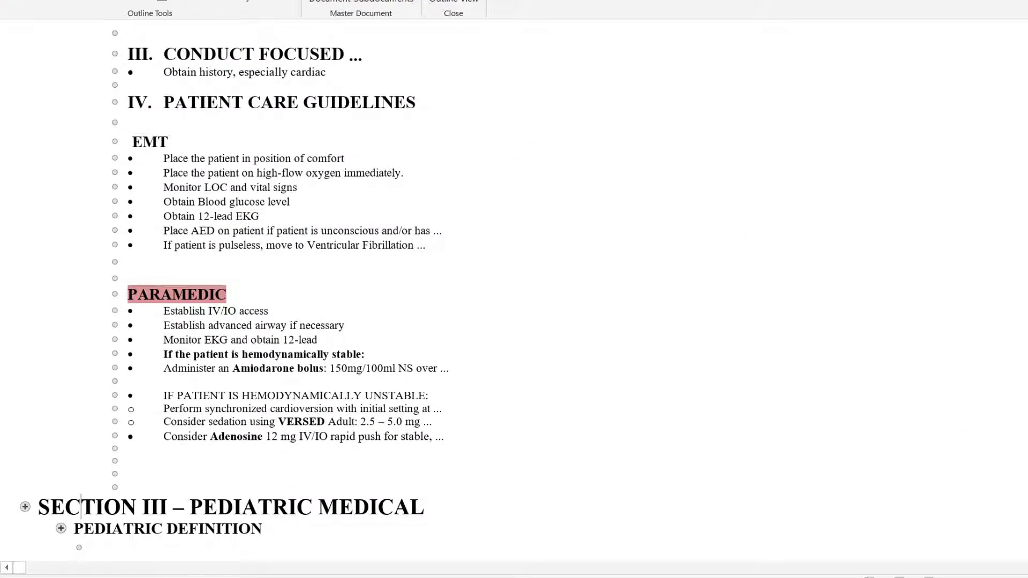
Step: Collapse the body text under the PEDIATRIC DEFINITION heading in SECTION III
scroll(231, 294, down, 7)
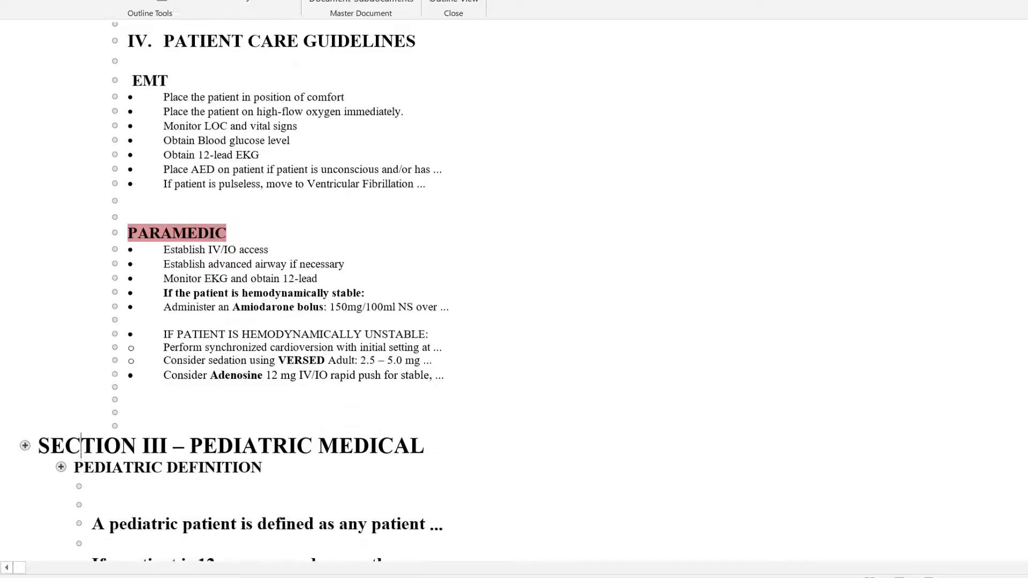
scroll(299, 367, down, 1)
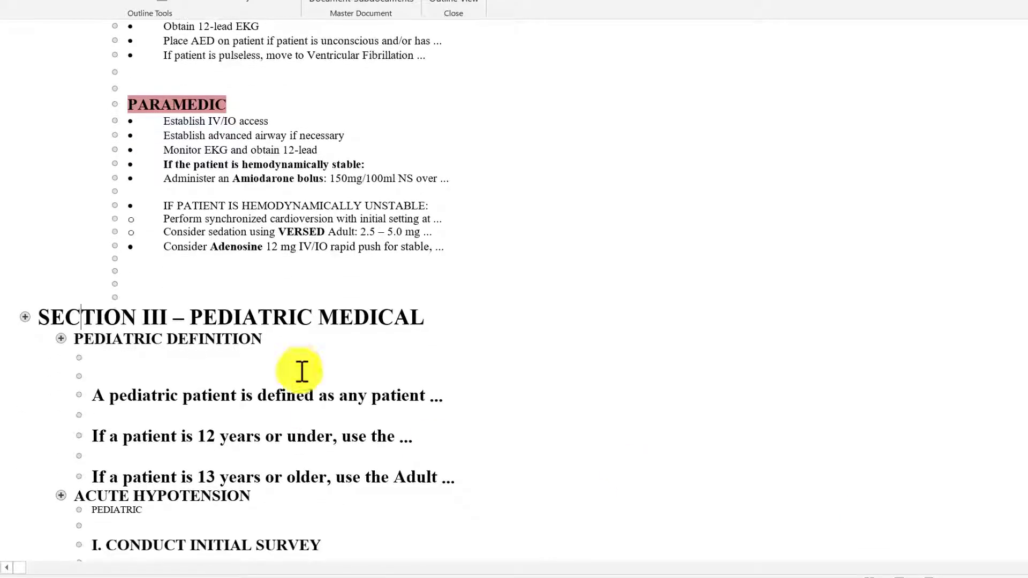
click(222, 339)
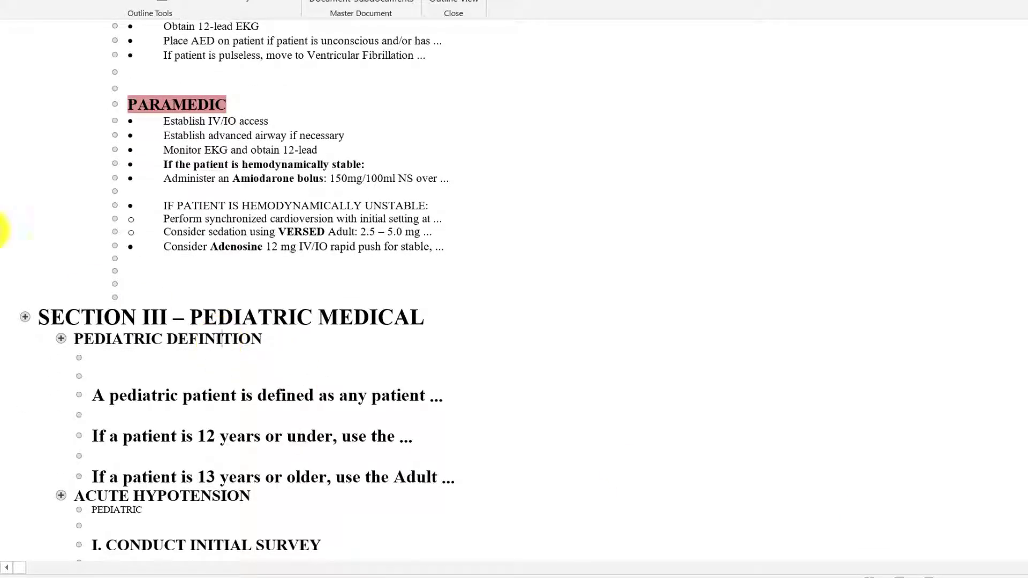
click(62, 21)
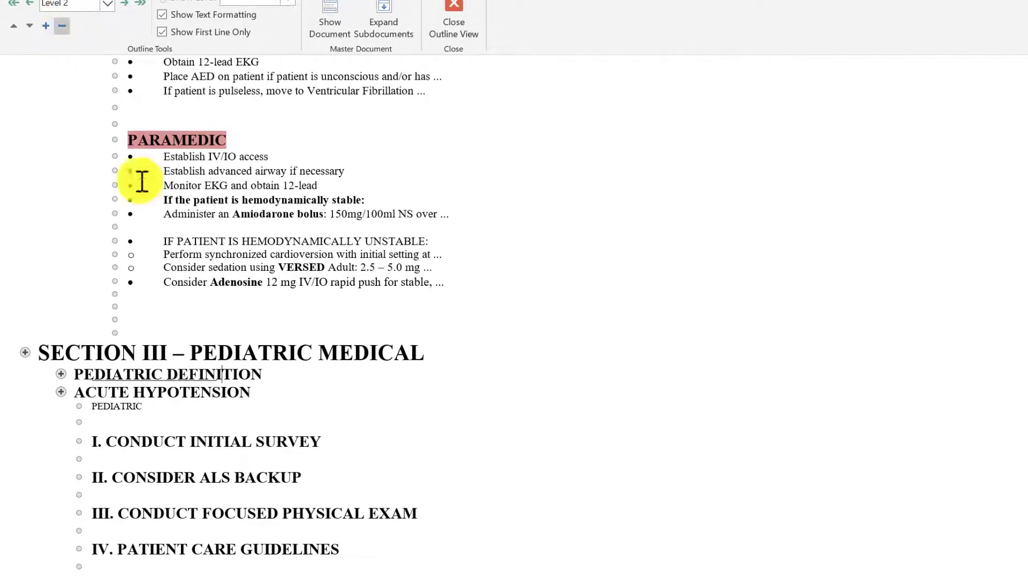
Step: Collapse all subheadings and text under the SECTION III – PEDIATRIC MEDICAL heading
click(95, 351)
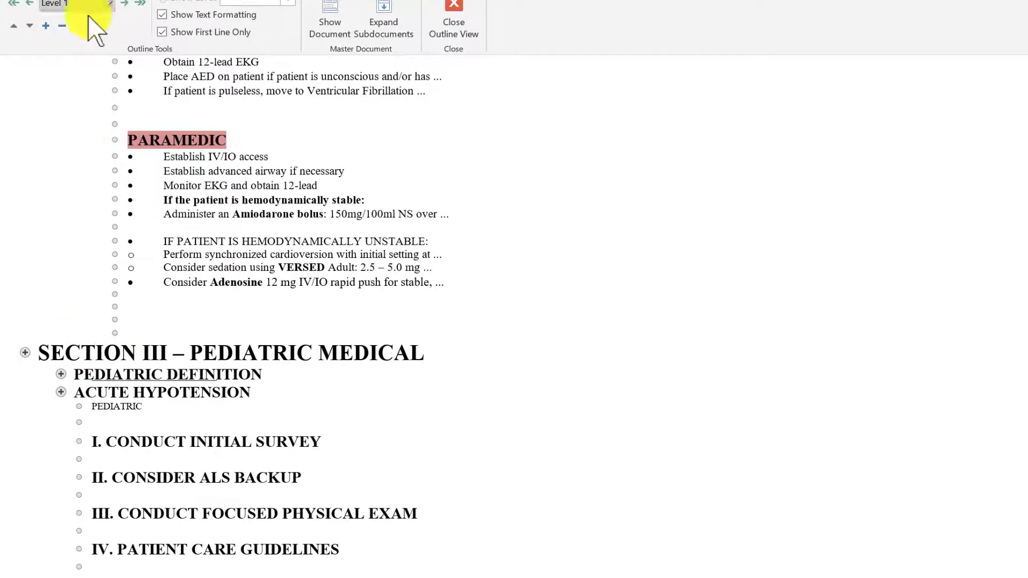
click(63, 25)
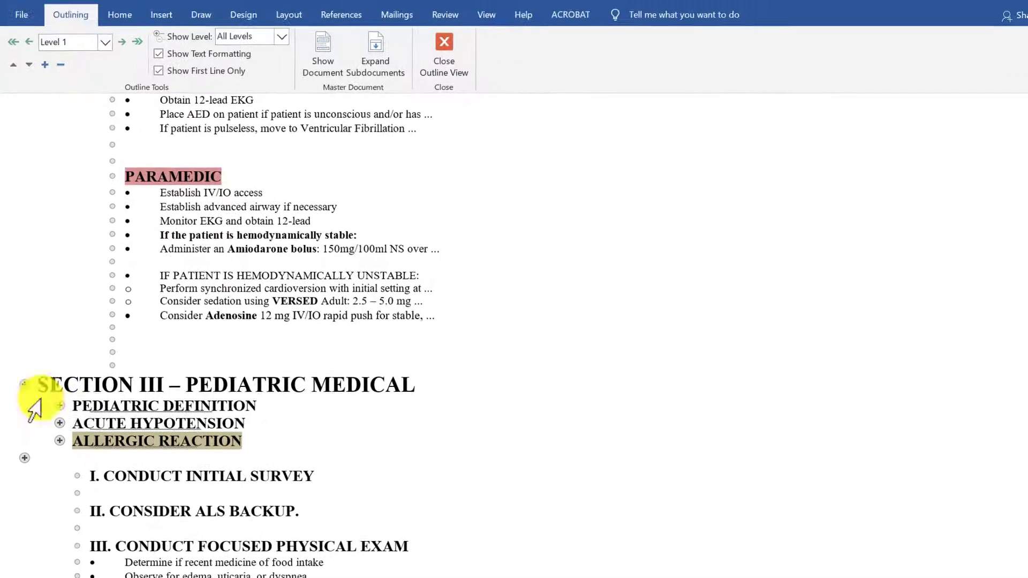
double_click(26, 387)
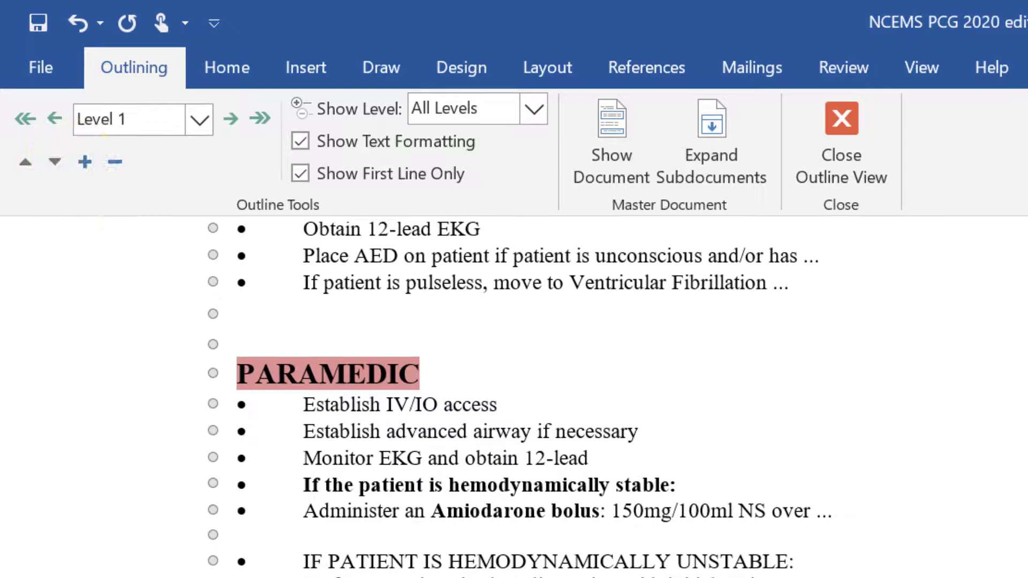
Step: Collapse the blank heading directly below SECTION III – PEDIATRIC MEDICAL, and expand it again
click(78, 504)
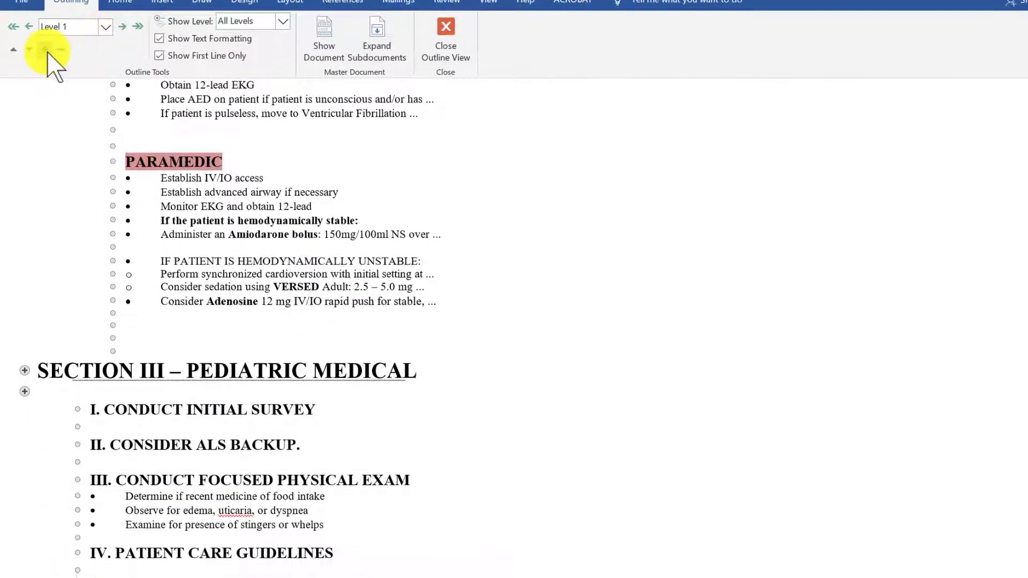
click(61, 23)
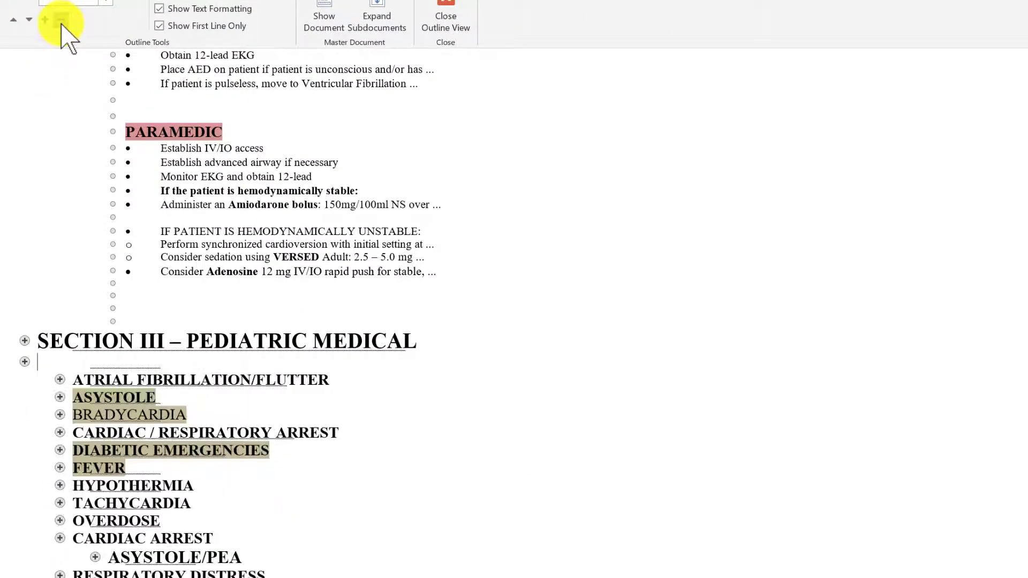
click(47, 20)
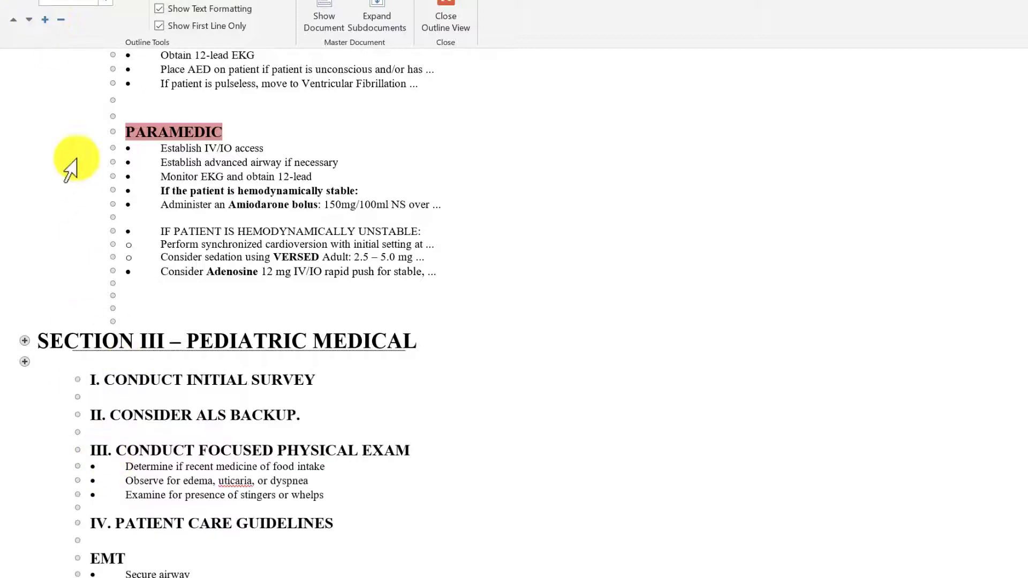
Step: Move the I. CONDUCT INITIAL SURVEY line down the outline to just below the "Observe for edema" bullet
click(125, 346)
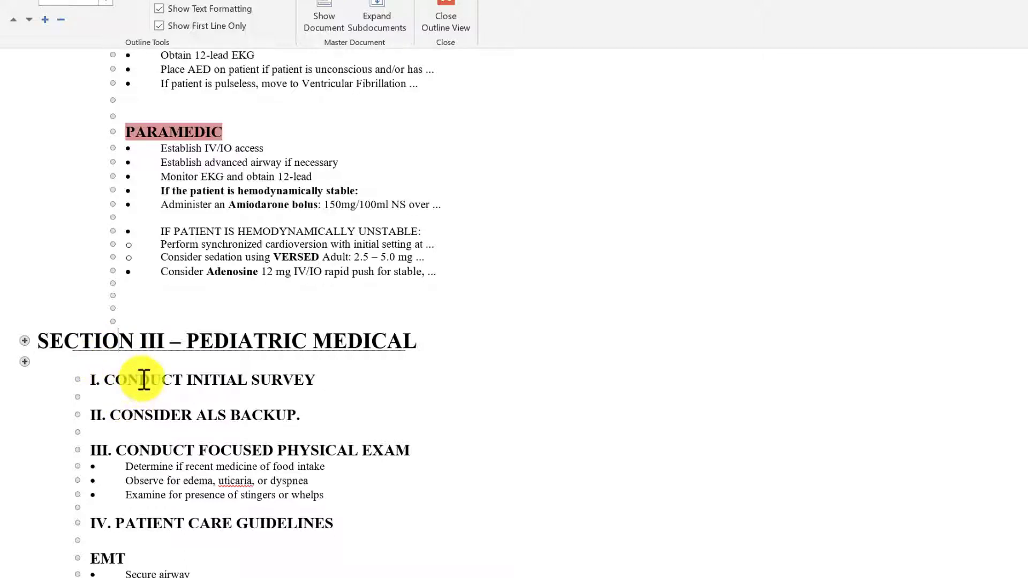
click(32, 22)
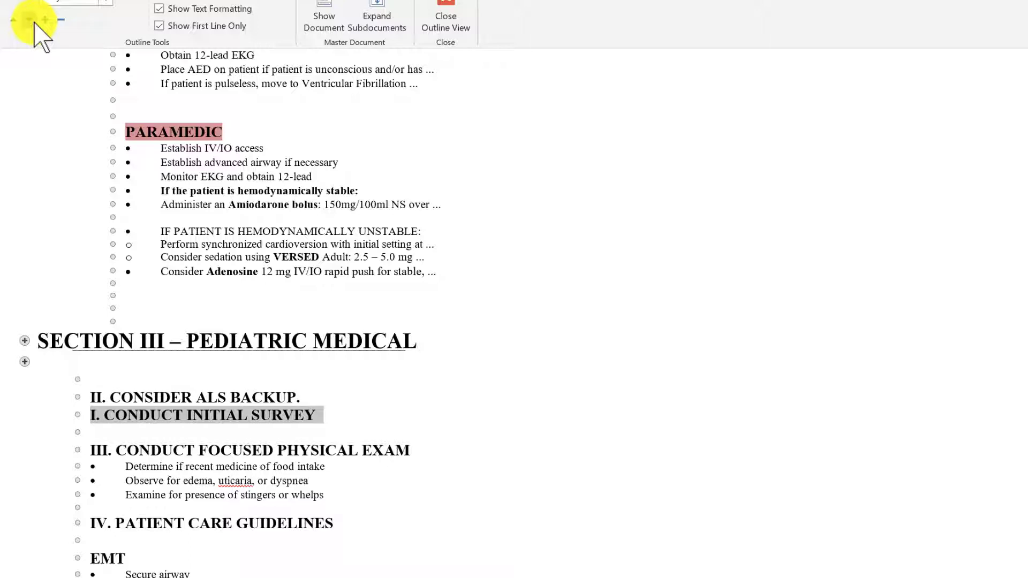
click(31, 21)
click(32, 21)
click(32, 22)
click(32, 21)
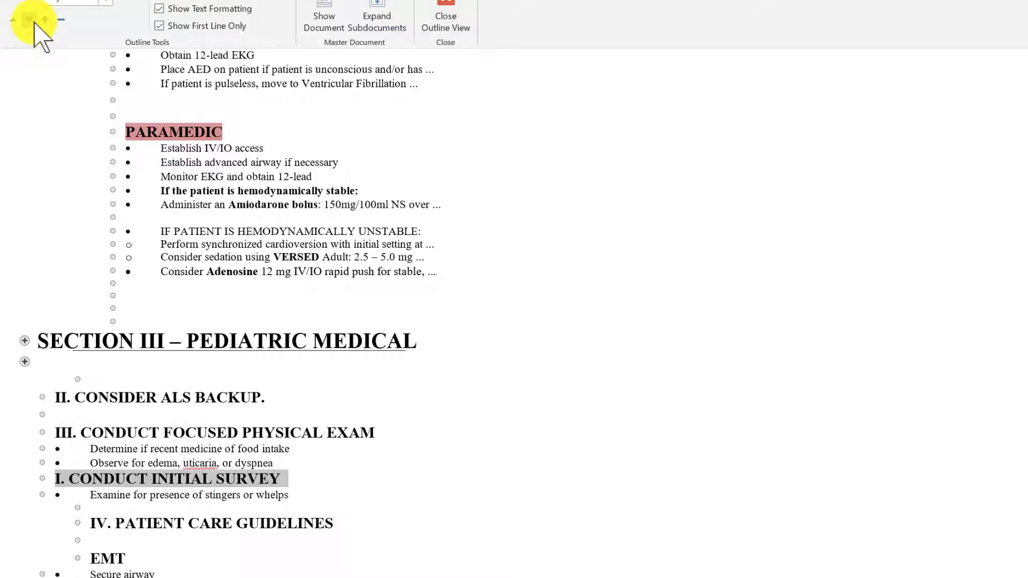
Step: Move the I. CONDUCT INITIAL SURVEY line back up the outline to above II. CONSIDER ALS BACKUP
click(13, 20)
click(13, 21)
click(13, 20)
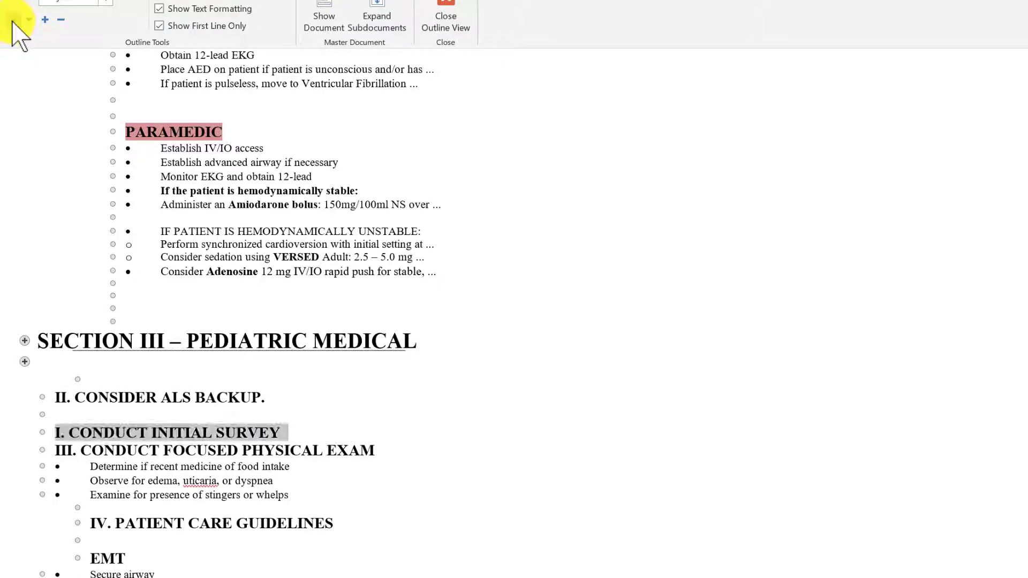
click(14, 21)
click(14, 20)
click(13, 21)
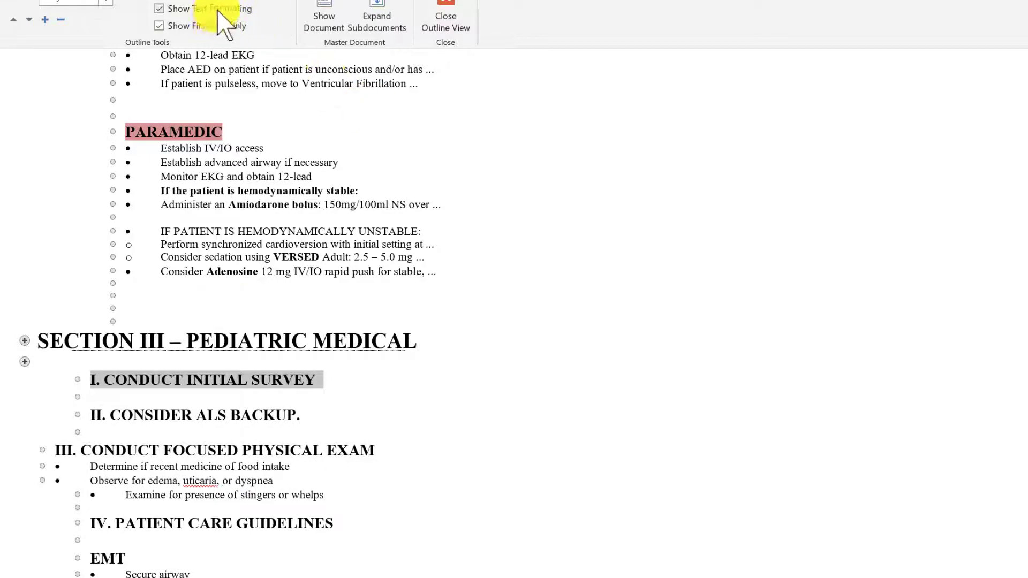
Step: Toggle Show Text Formatting off and on, and toggle Show First Line Only with the paragraphs under Patient Transportation Patient care guideline selected
click(214, 8)
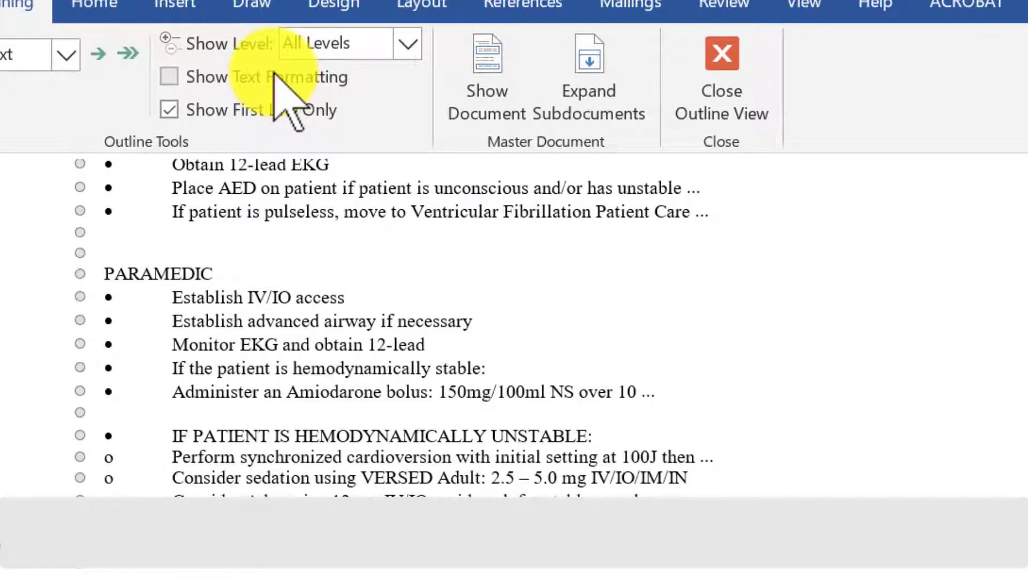
click(275, 75)
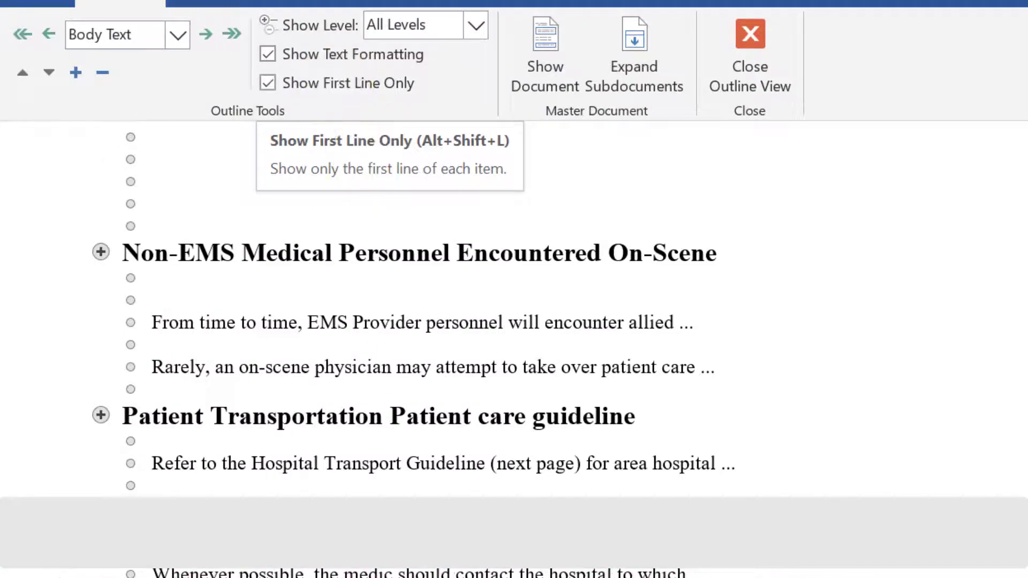
drag(153, 457, 161, 573)
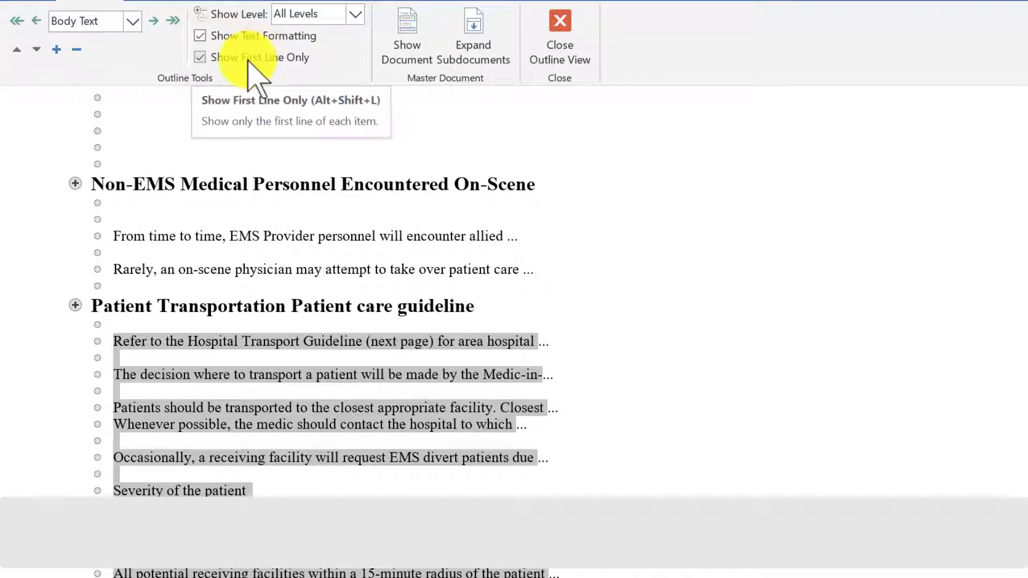
click(222, 57)
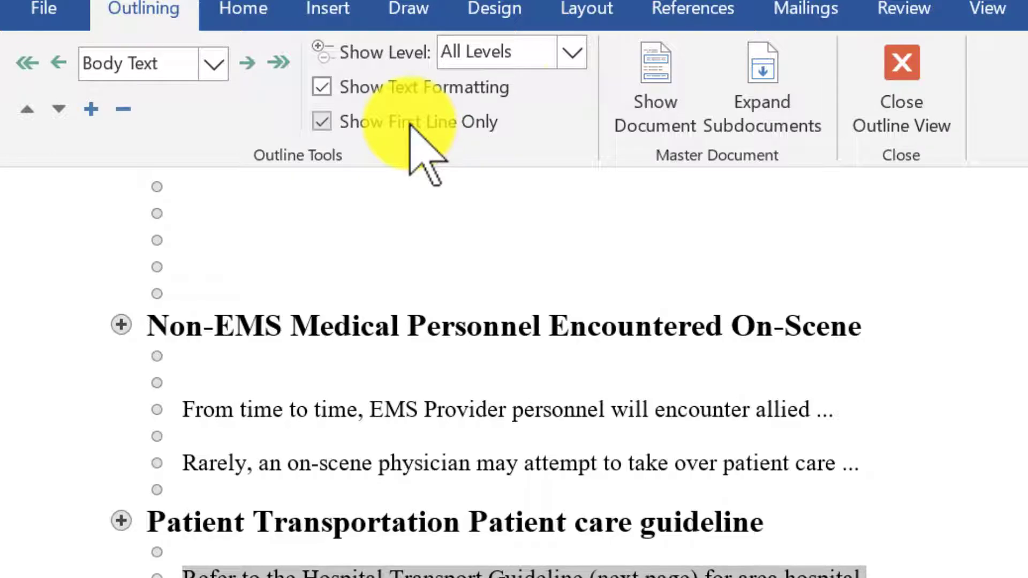
Step: Close Outline view and display the document in Draft view
click(905, 131)
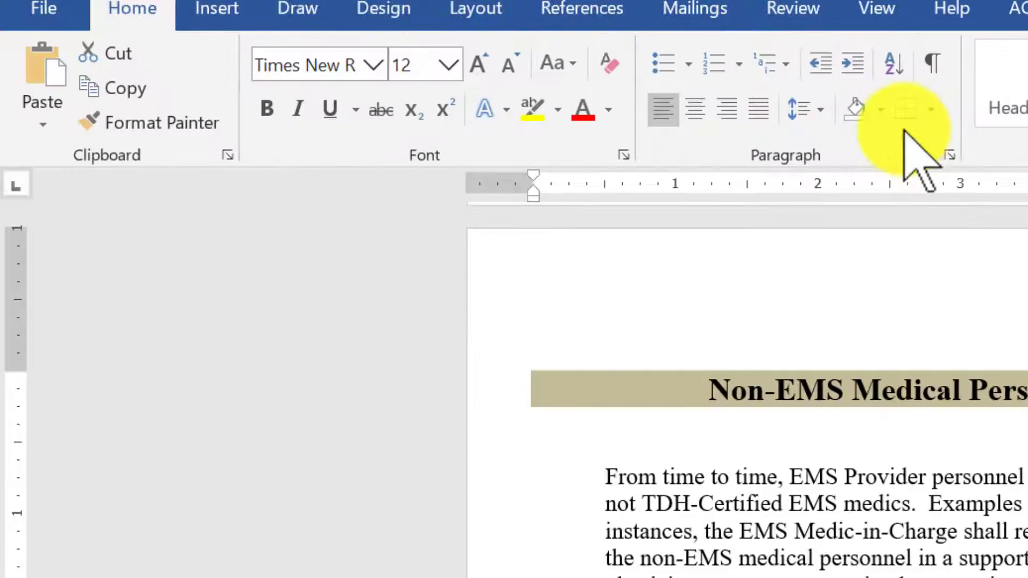
click(876, 9)
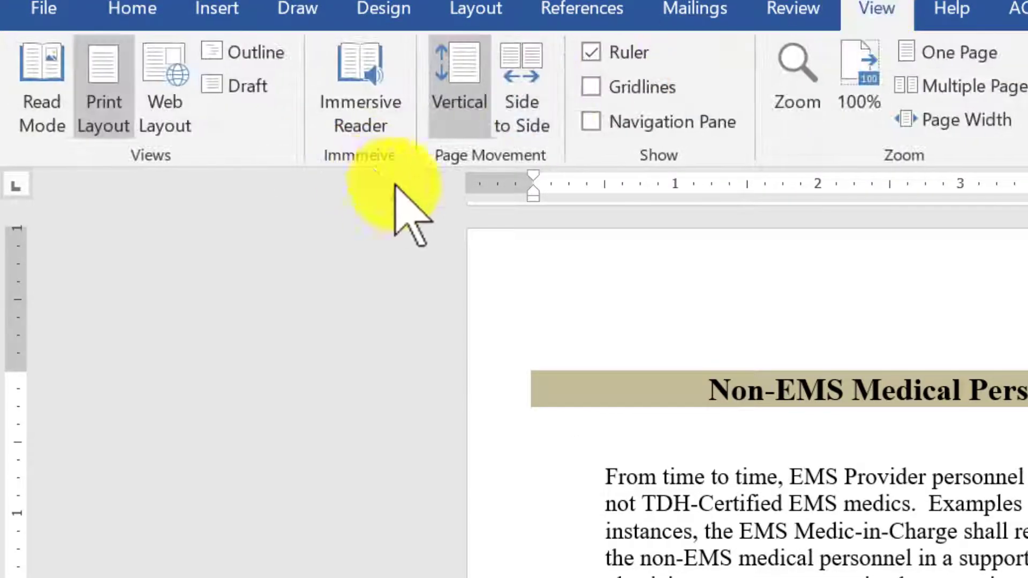
click(253, 87)
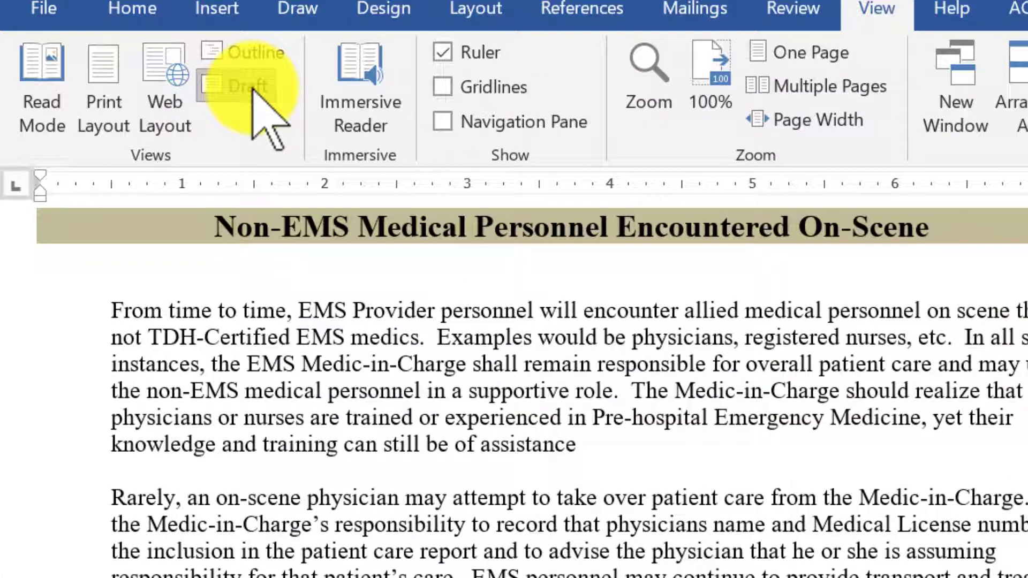